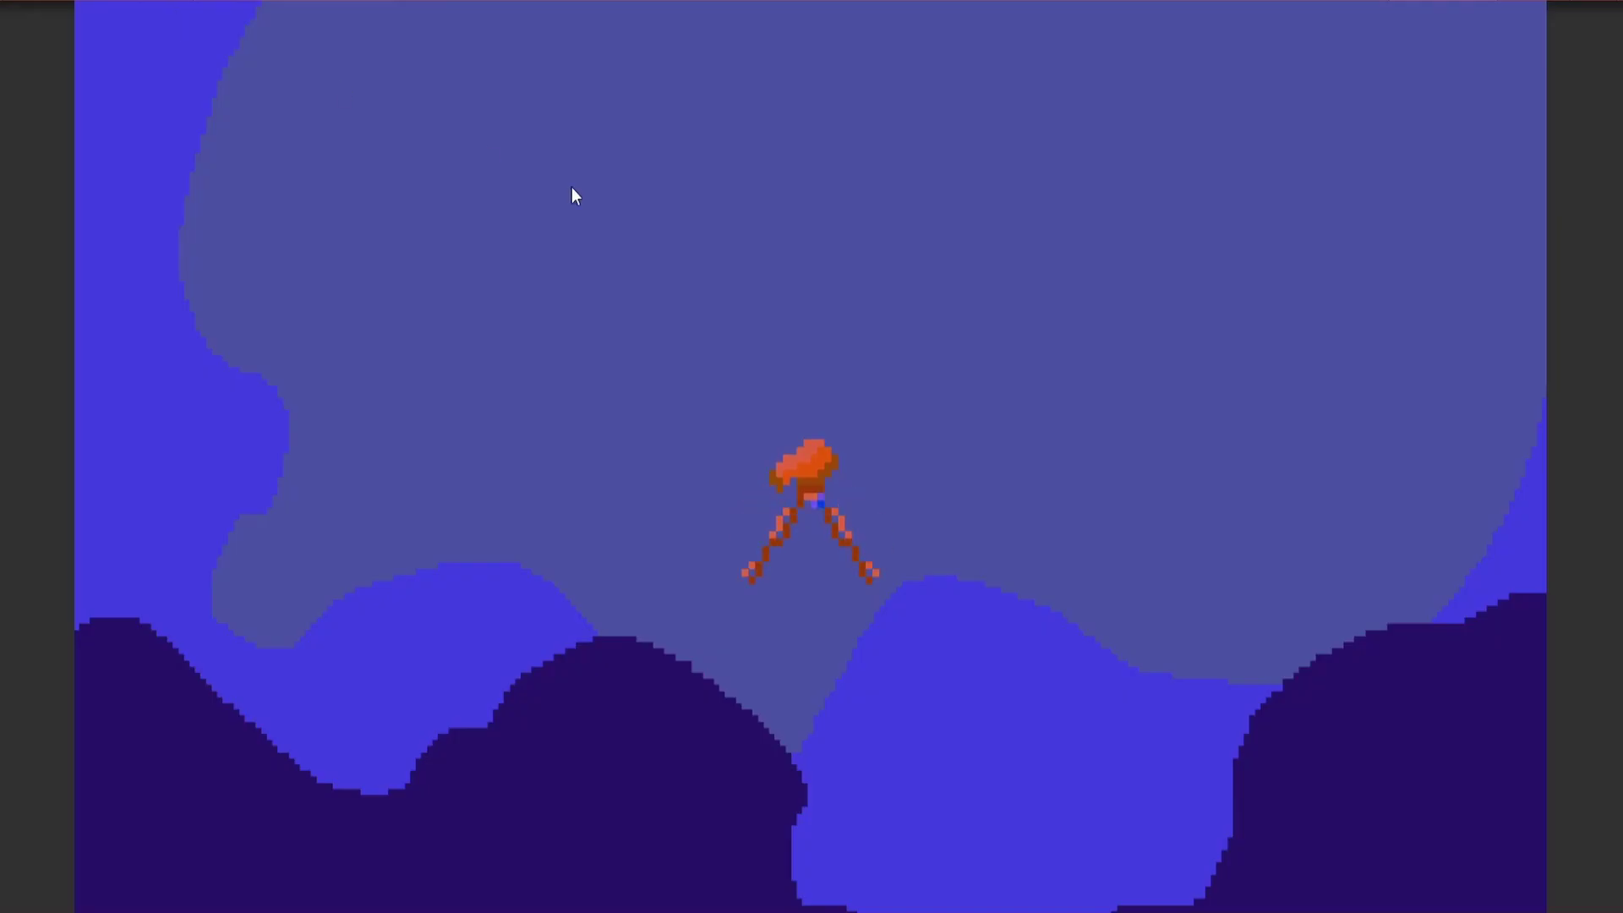
key("space")
key("space")
key("space")
key("space")
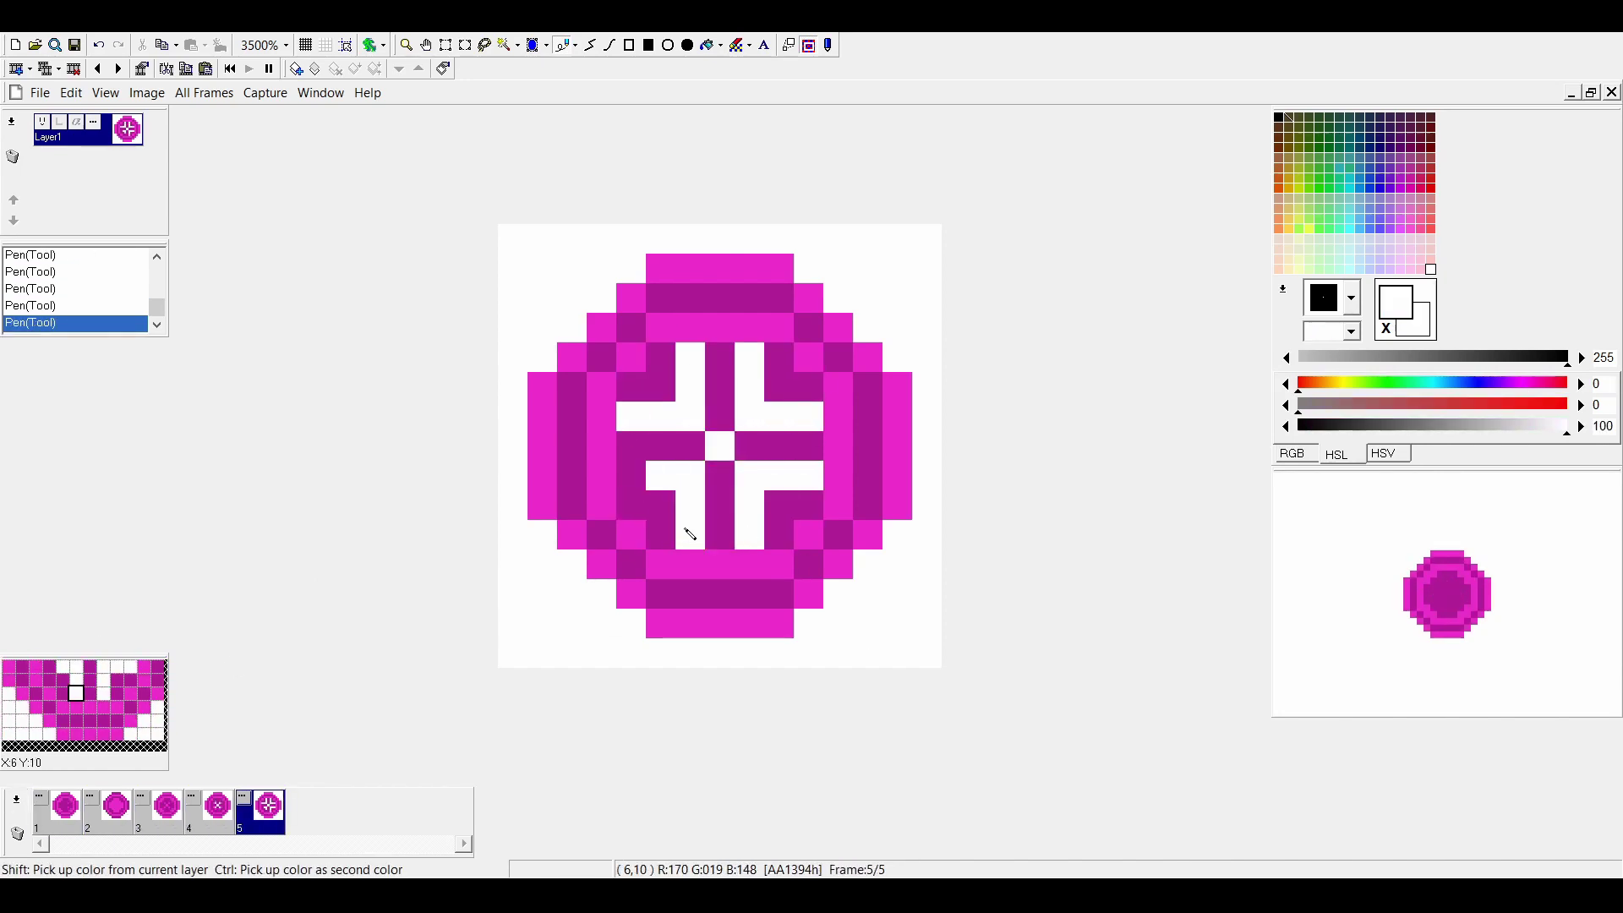
- Duplicate the magenta orb's latest frame to extend its dissolving animation
right_click(211, 807)
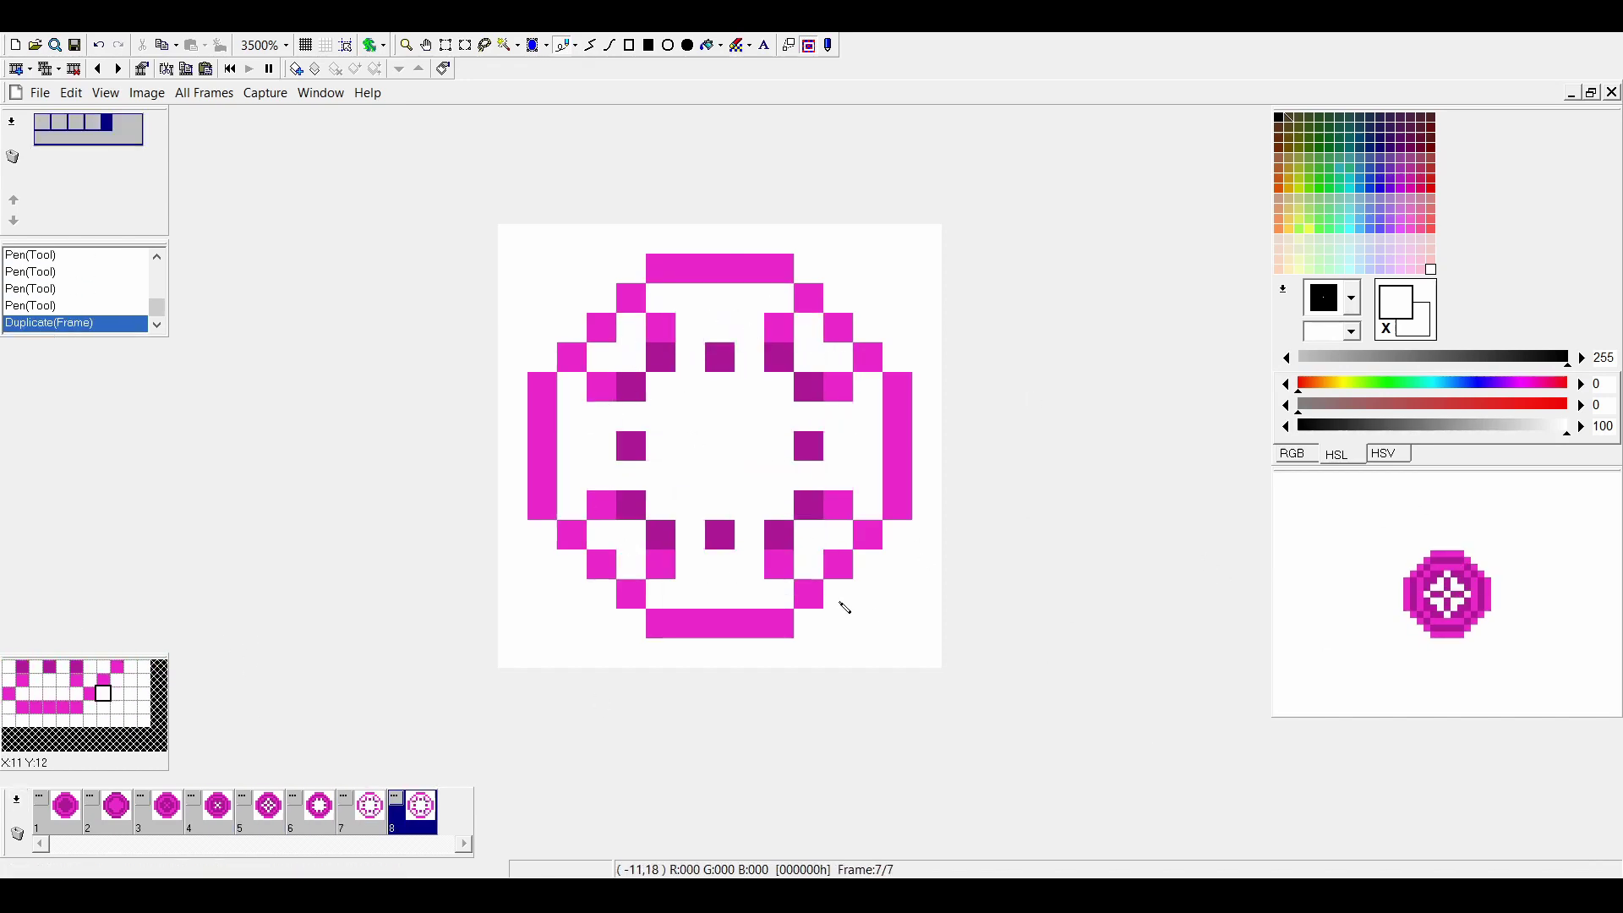
left_click(302, 822)
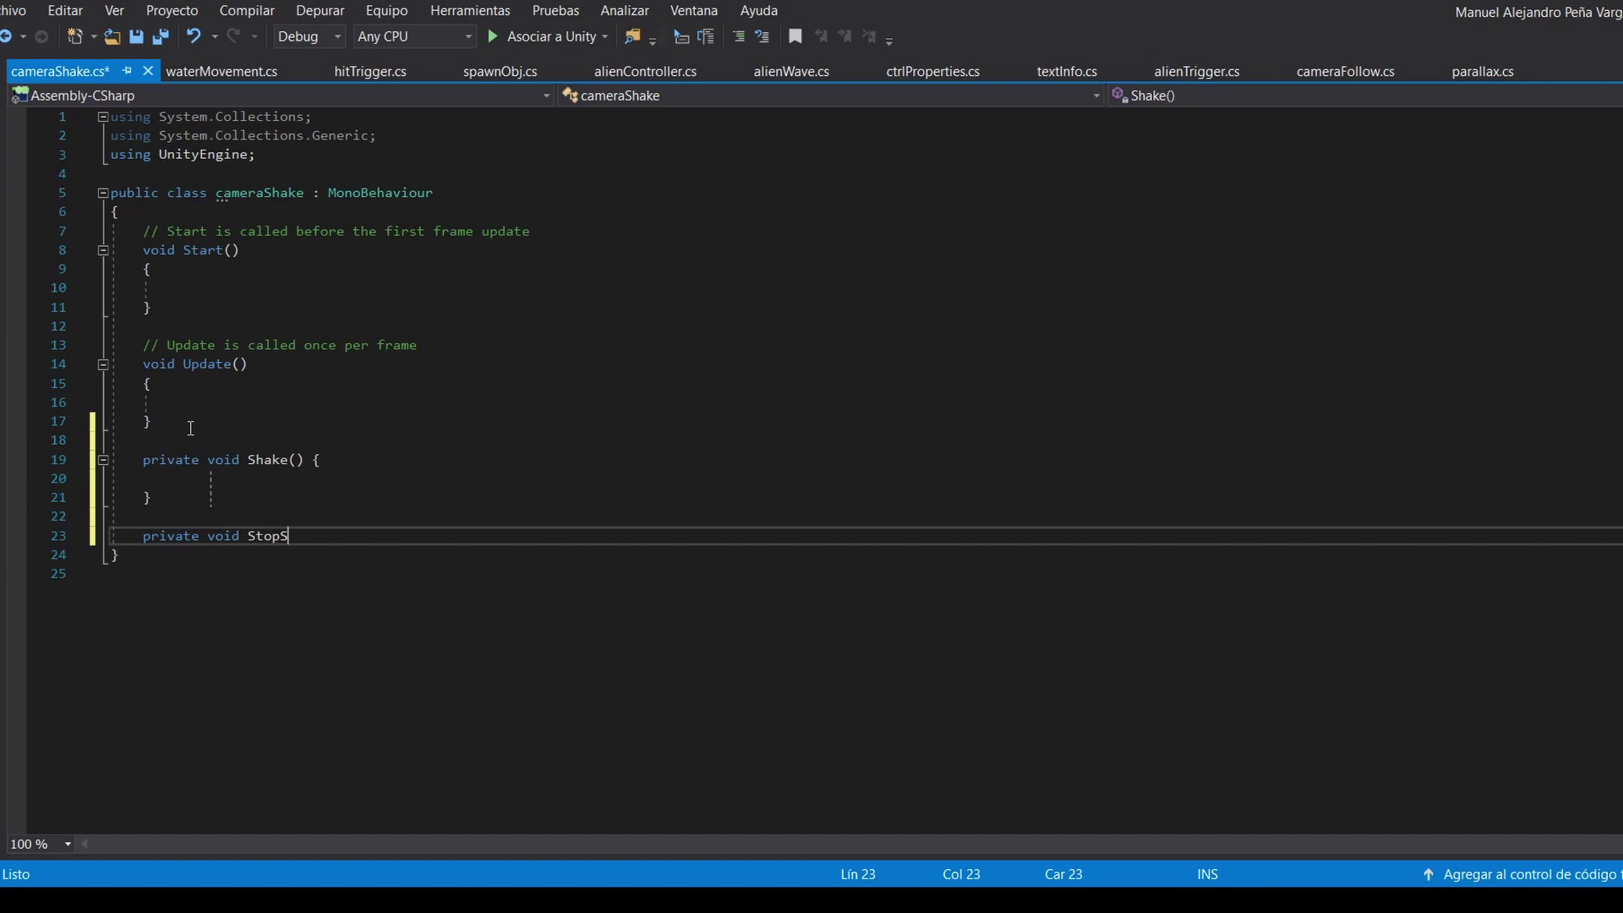
- Add a StopShaking method, a public Camera field, a public float shakeVal, and an Awake method that defaults the camera to Camera.main
type("Shaking() {public Camera camera;private void Awake() { if(camera == null) { camera = Camera.main;public float shakeVal = 0;//Sets main camera if nullif(shakeVal > 0")
- Write the Shake body so that, when shakeVal exceeds 0, random movX and movY values offset the camera position, and save the script
key("End")
type("{")
key("Return")
type("Vector3 camPos = cam")
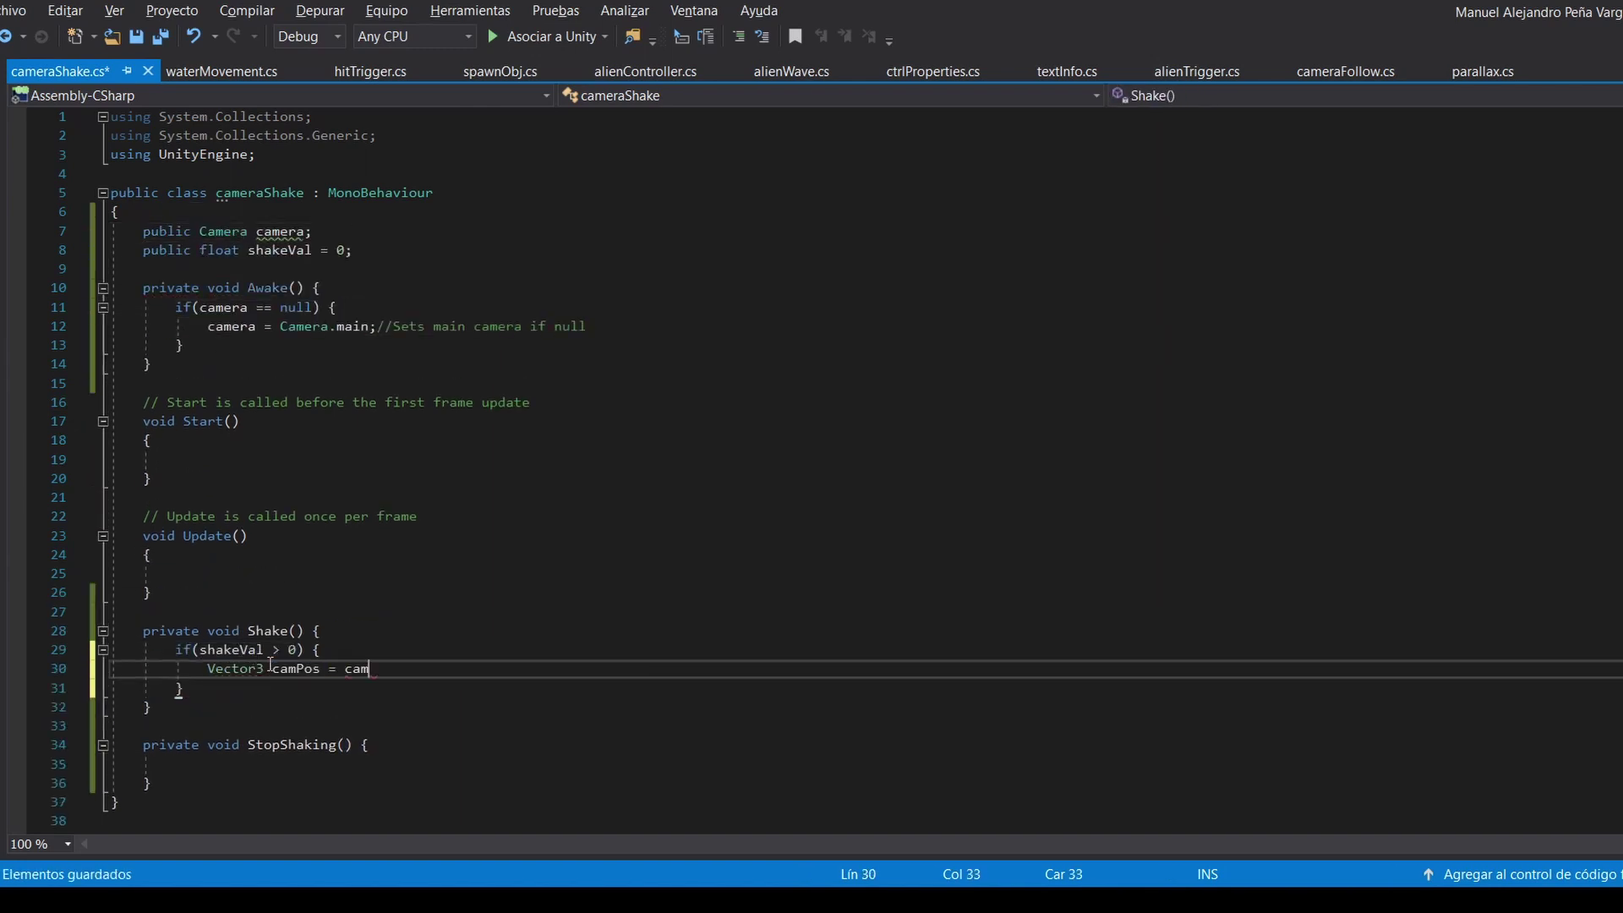
type("era.transform.position; float movX = Random.value * shakeVal - shakeVal;")
key("Return")
type("float movY = Random.value * shakeVal - shakeVal;")
key("BackSpace")
type("Y")
key("Down")
key("Down")
type("camera.transform.position = camPos;")
key("ctrl+s")
- Rename Shake to StartShake and add a method that assigns _shakeVal to shakeVal and invokes StartShake repeatedly every 0.01f with no delay
scroll(733, 464, "down", 1)
left_click(248, 573)
type("Start")
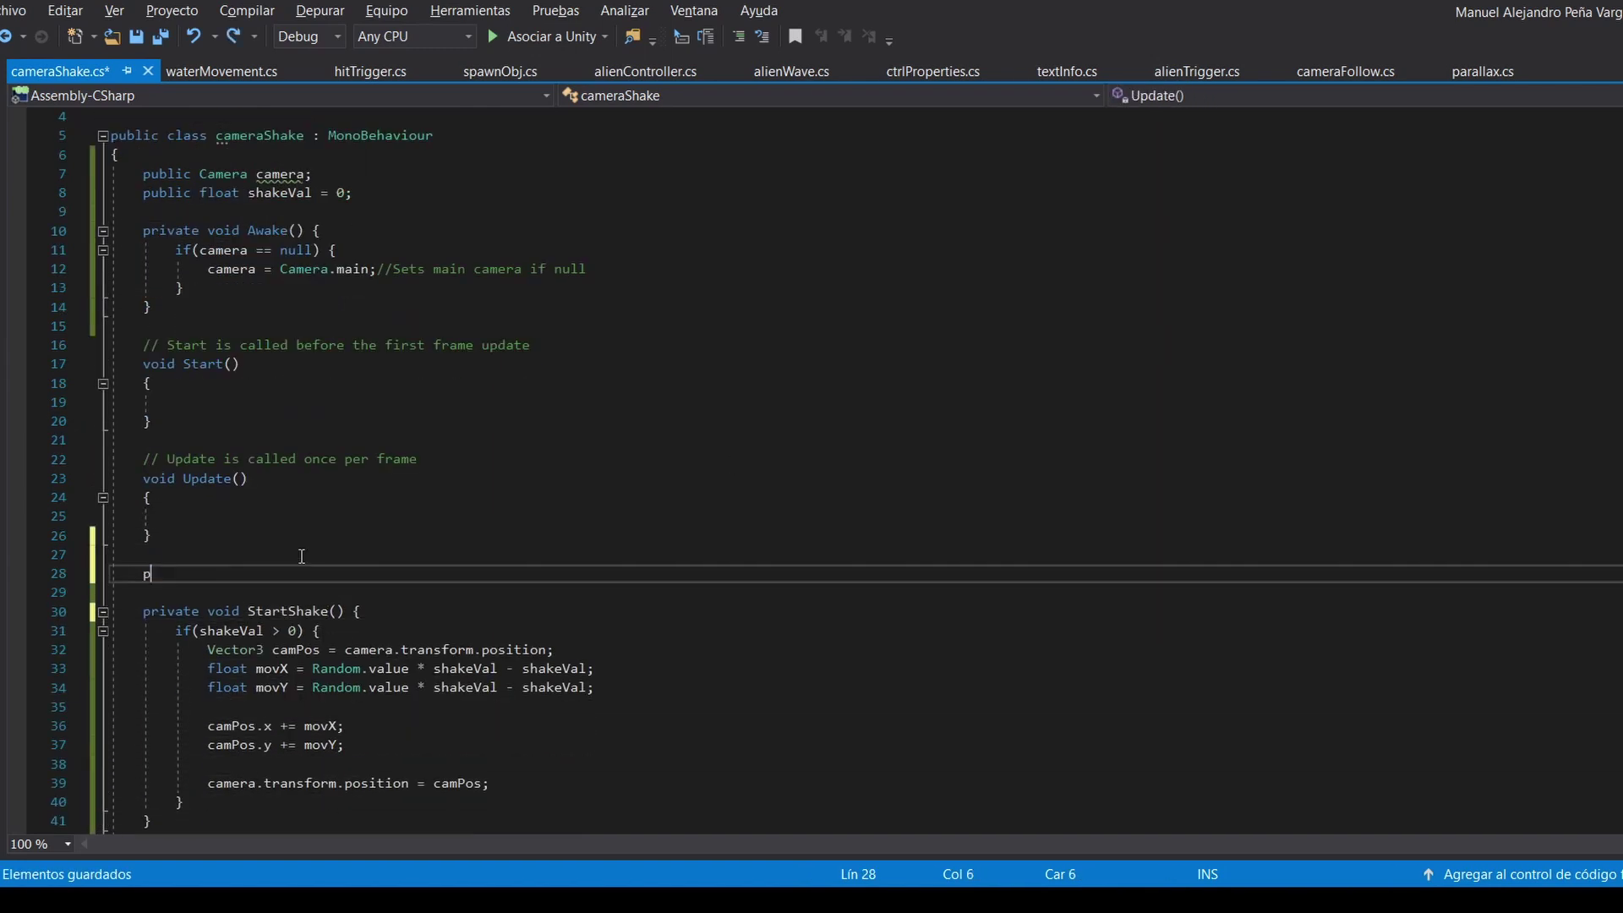
key("Down")
type("shakeVal = _shakeVal;")
key("Return")
type("InvokeRepeating(\"StartShake\", 0, 0.01f);")
key("Return")
type("Invoke(\"\")")
scroll(412, 610, "down", 5)
double_click(279, 649)
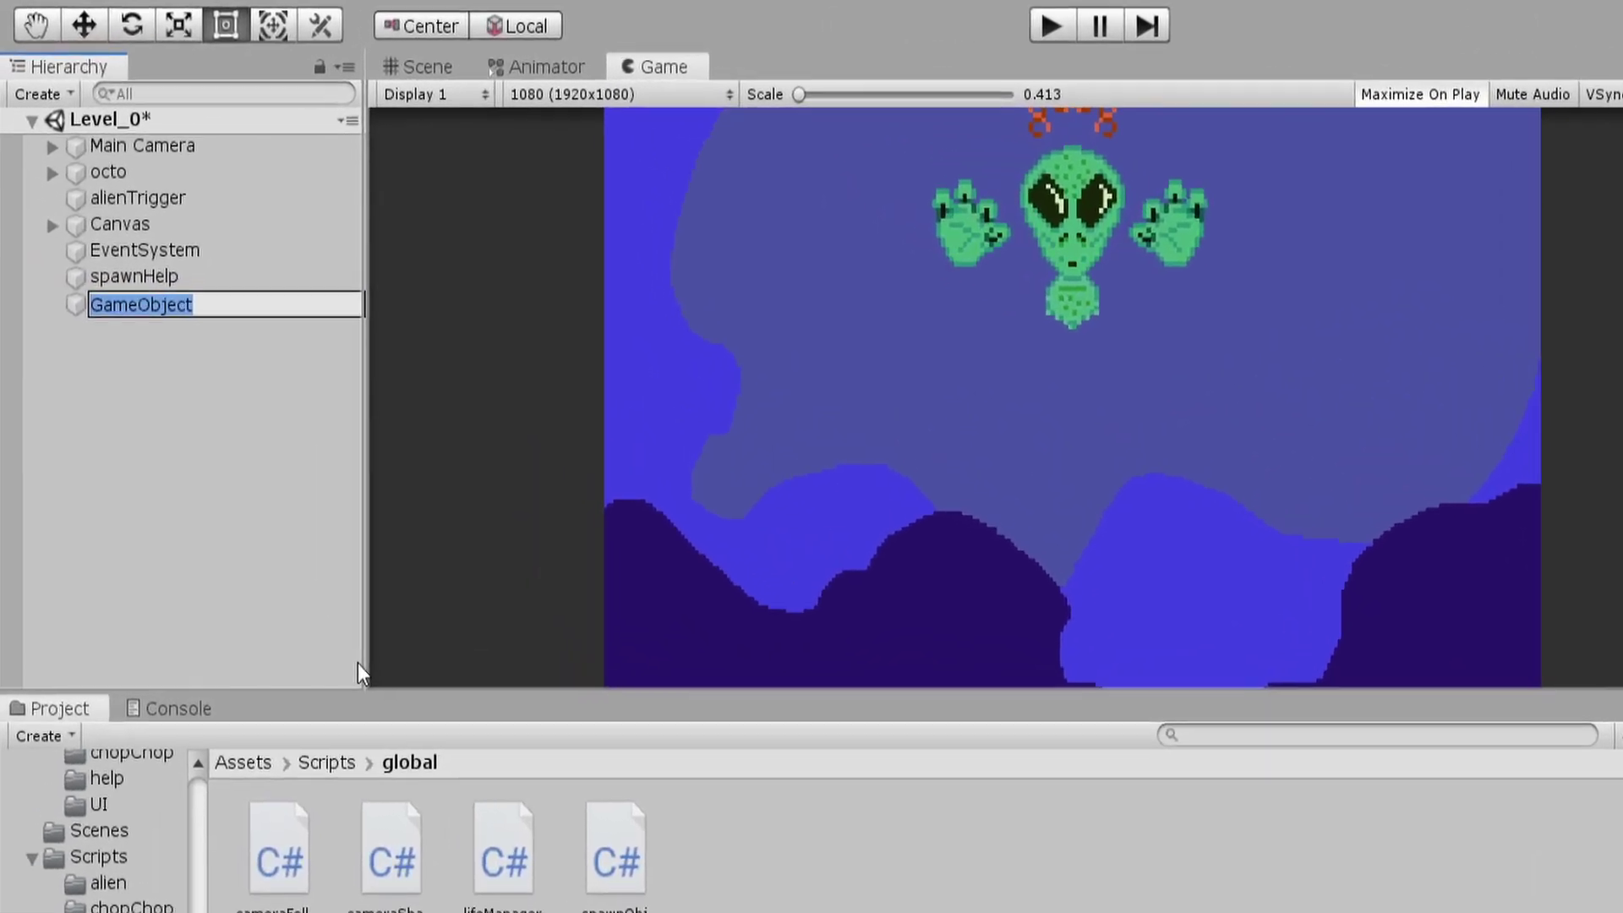
- Name the new empty game object CameraObj
type("Camr")
key("BackSpace")
key("BackSpace")
type("mer")
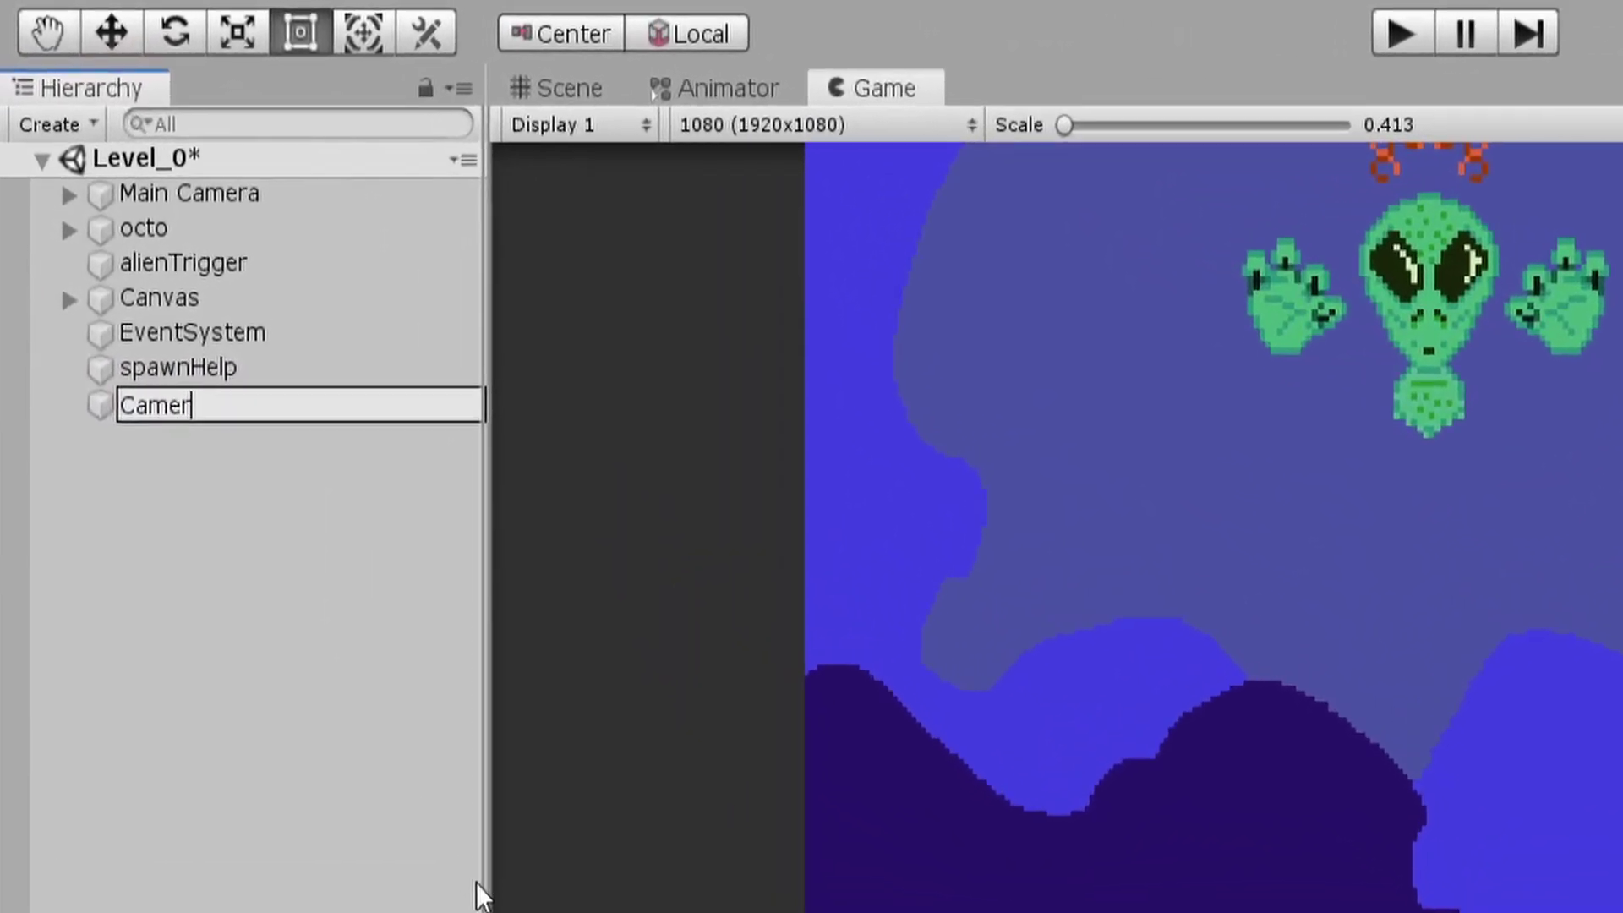
type("aObj")
key("Return")
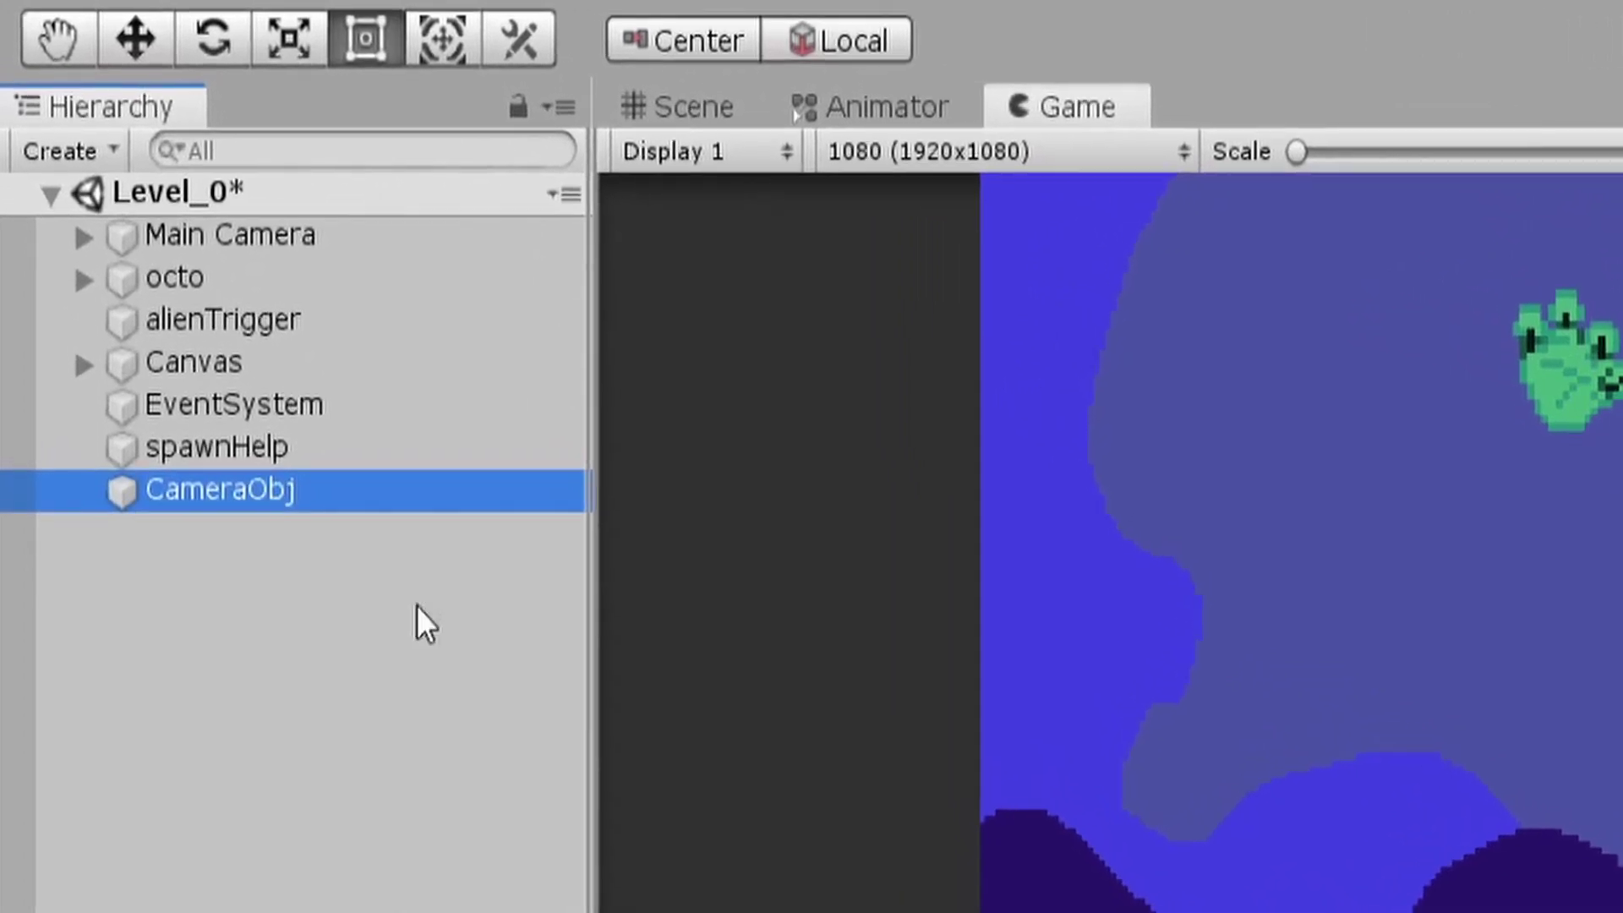
- Make Main Camera a child of CameraObj and select Main Camera
left_click_drag(196, 239, 196, 487)
left_click(211, 446)
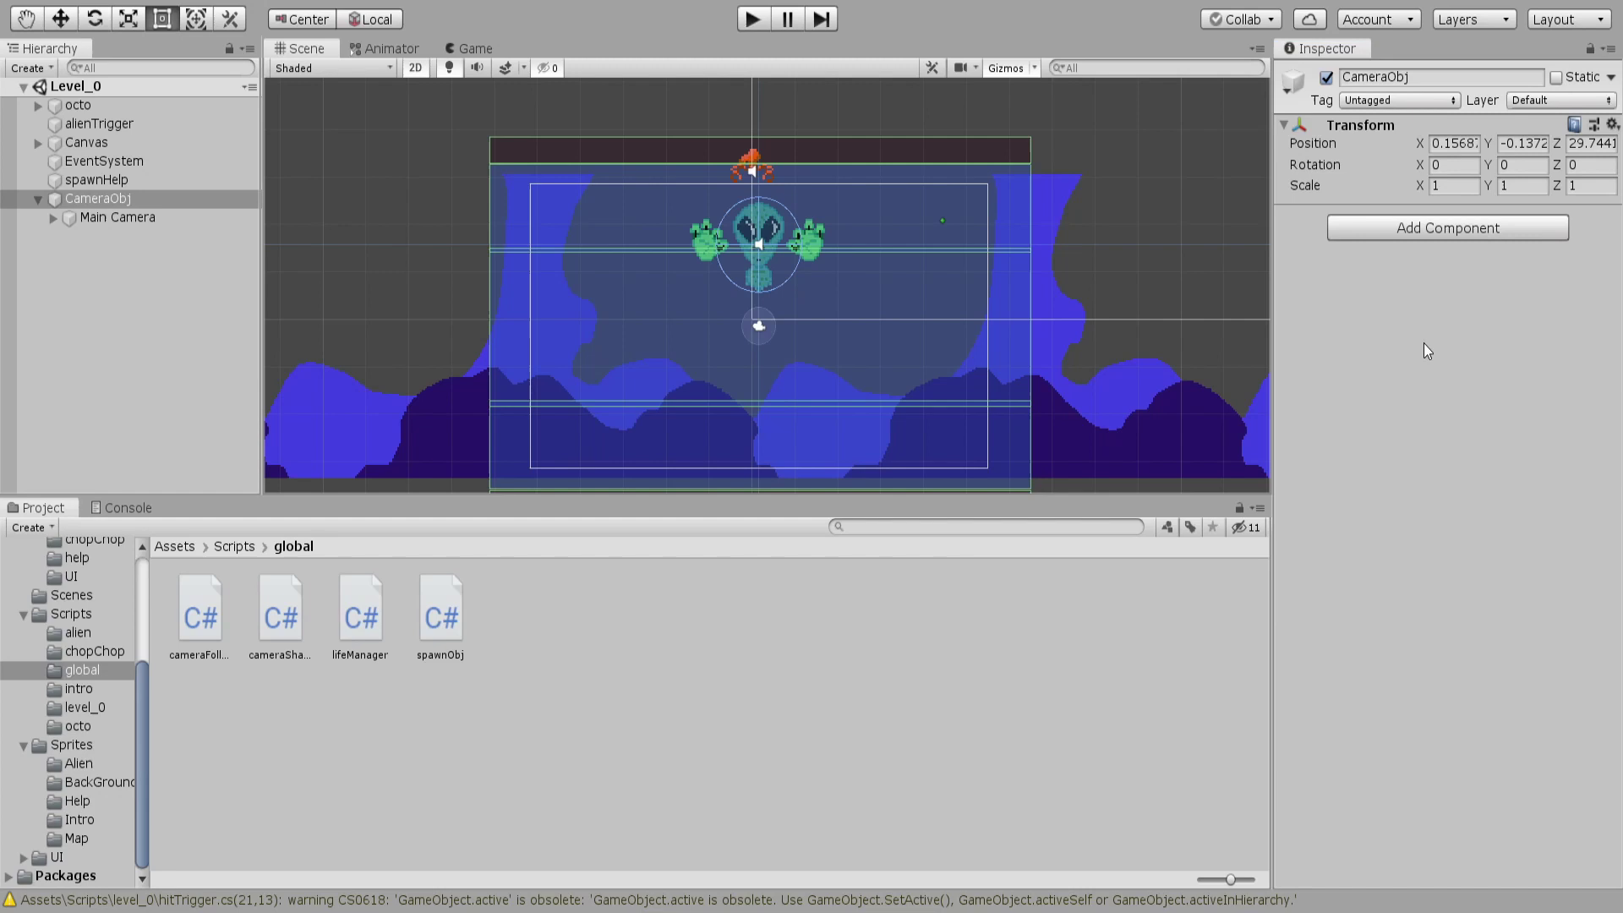
left_click(116, 219)
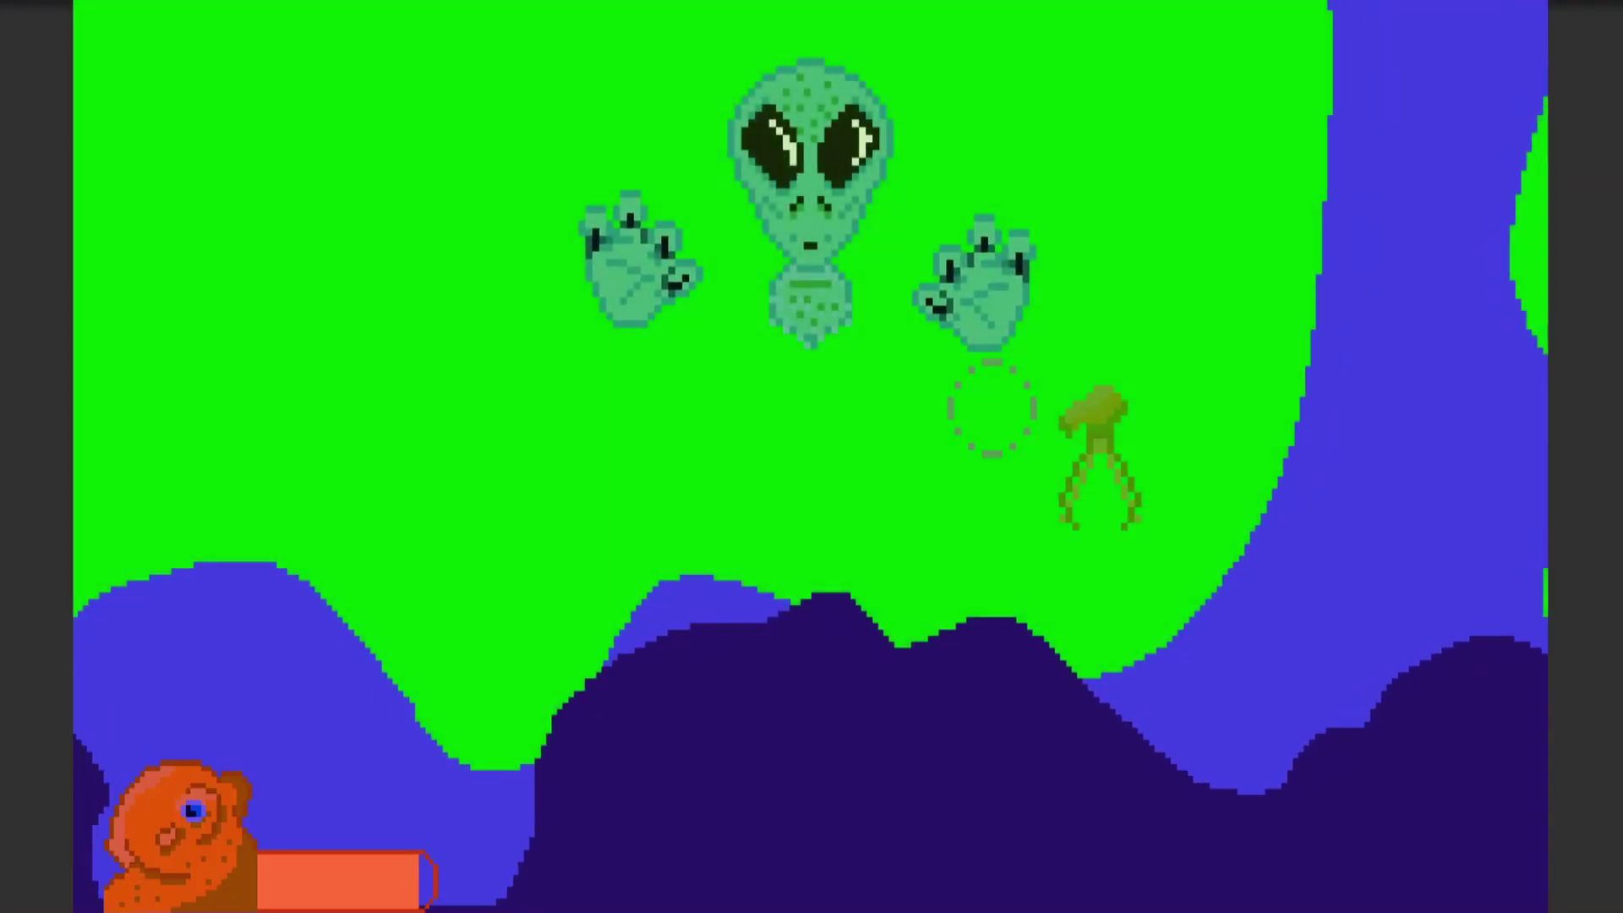
key("Left")
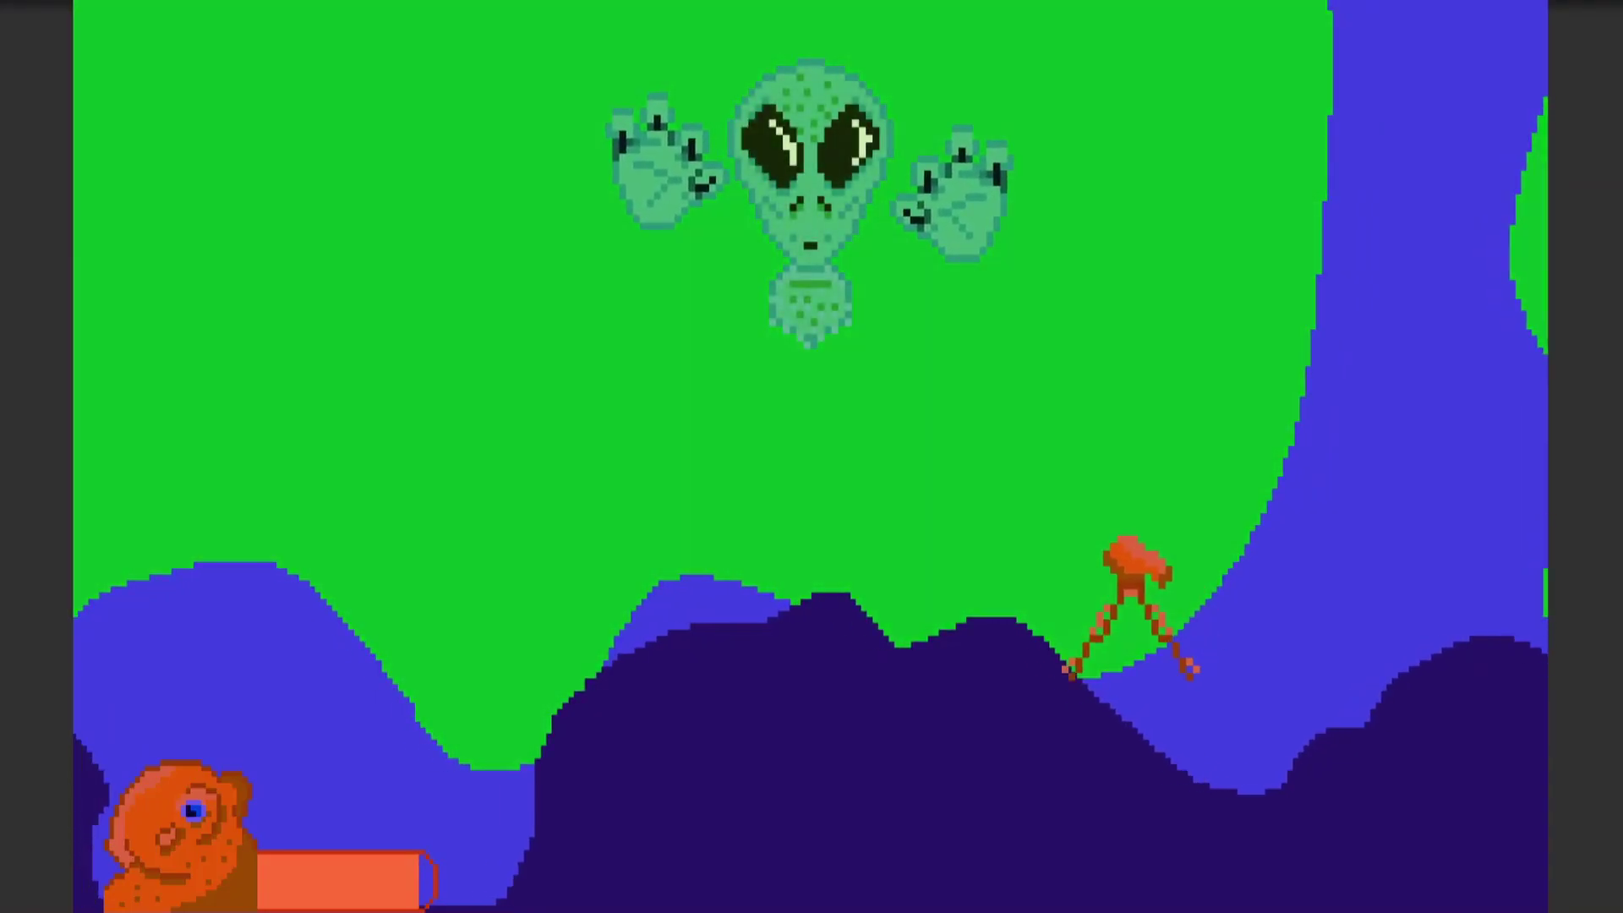
key("Left")
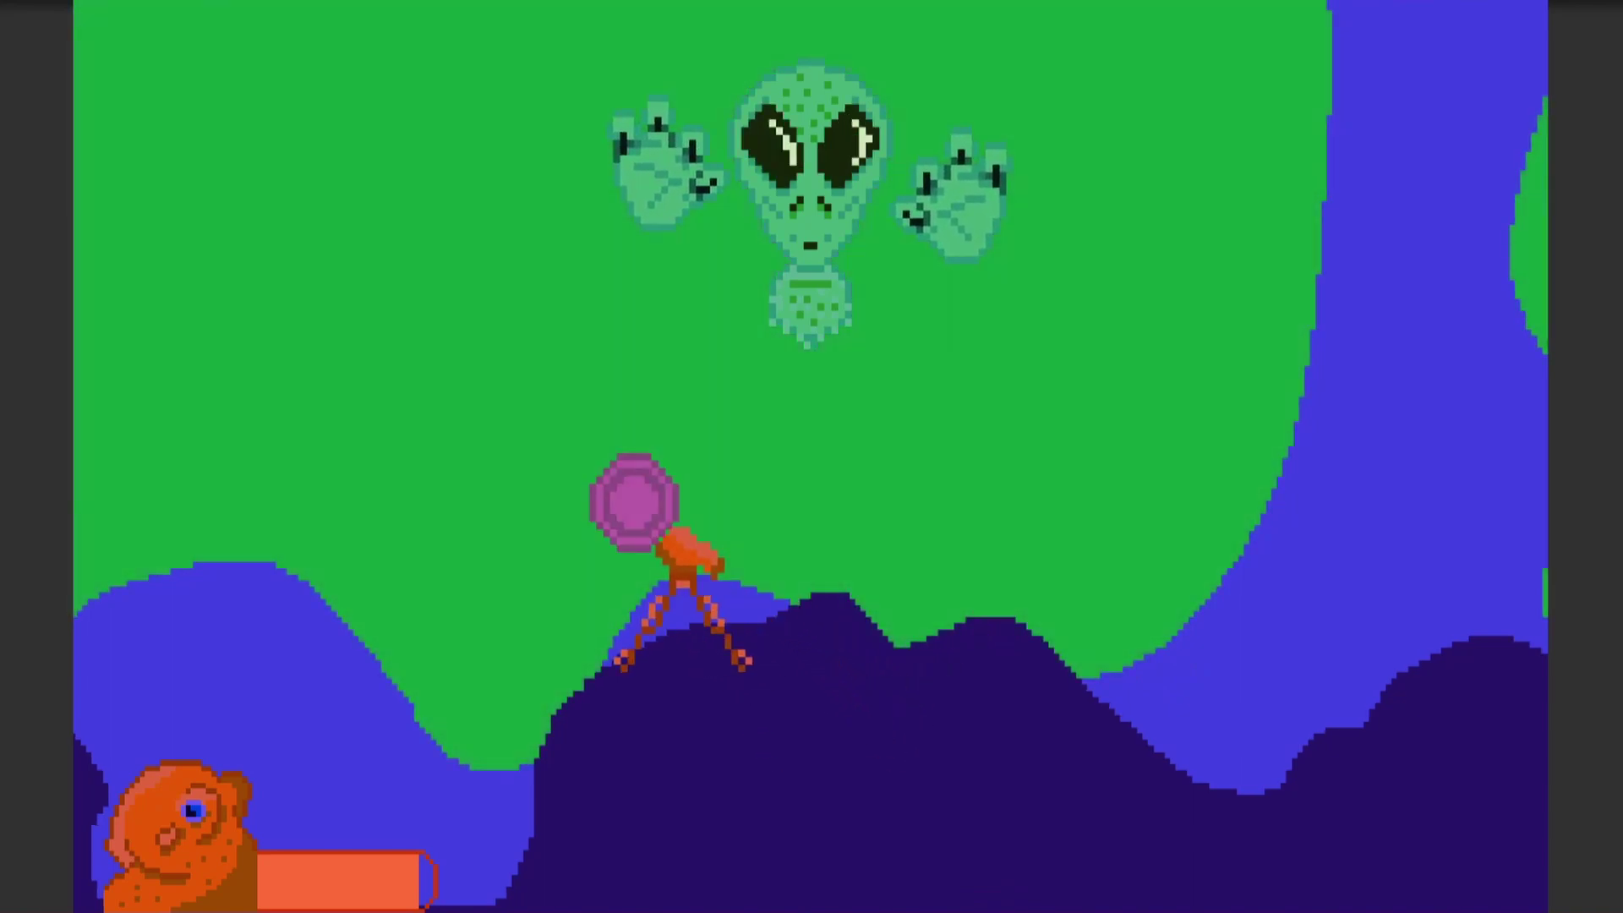
key("Right")
key("space")
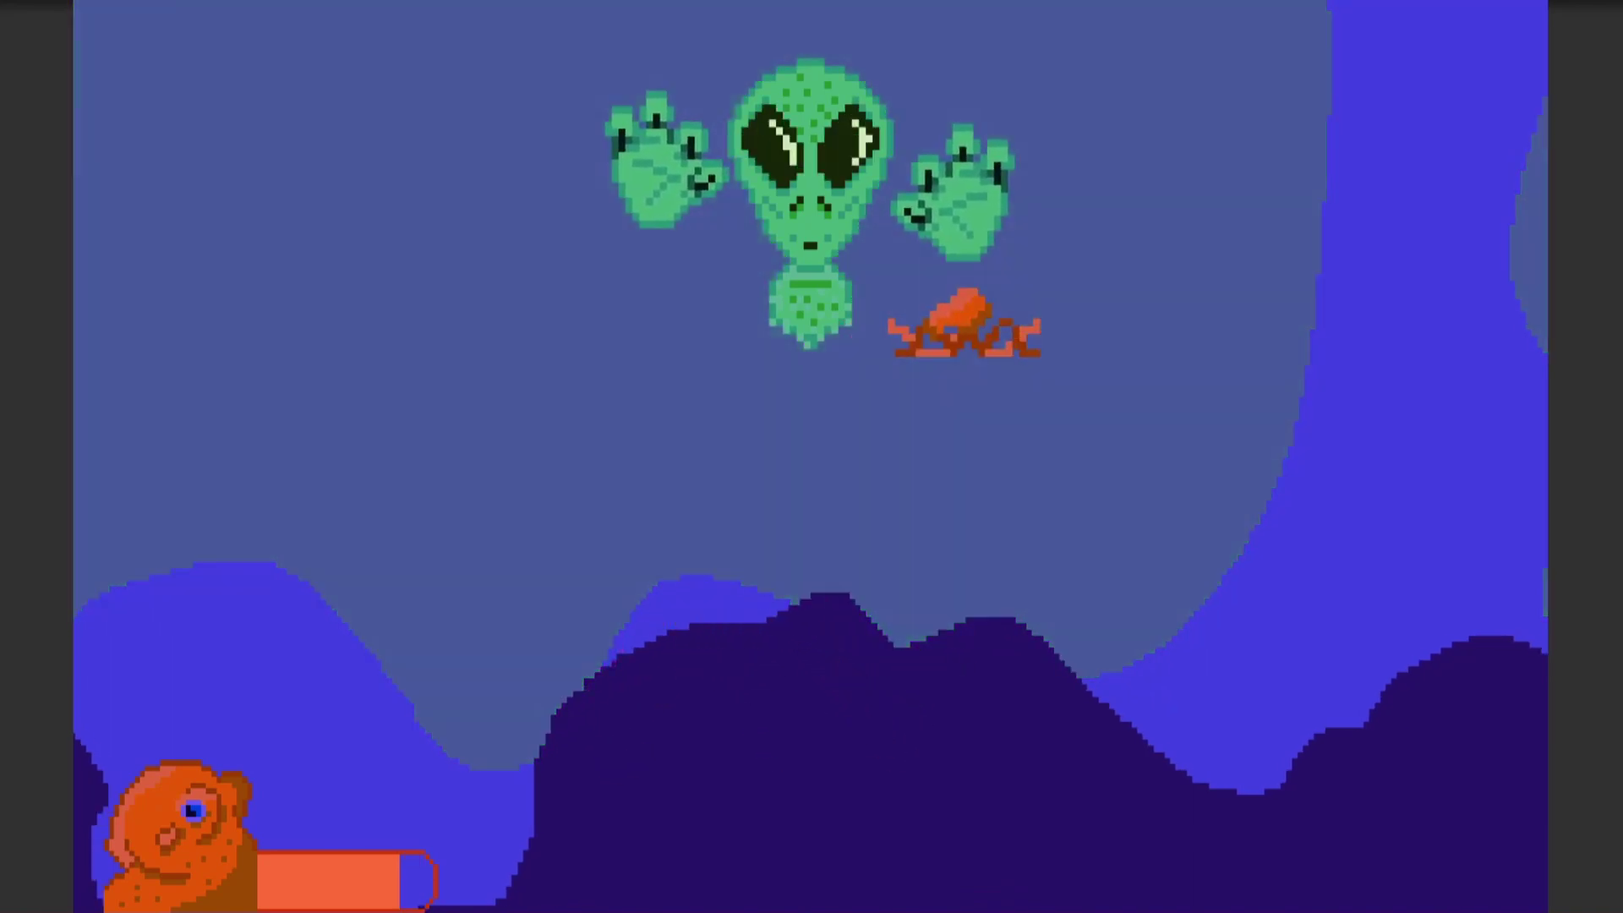
key("Left")
key("space")
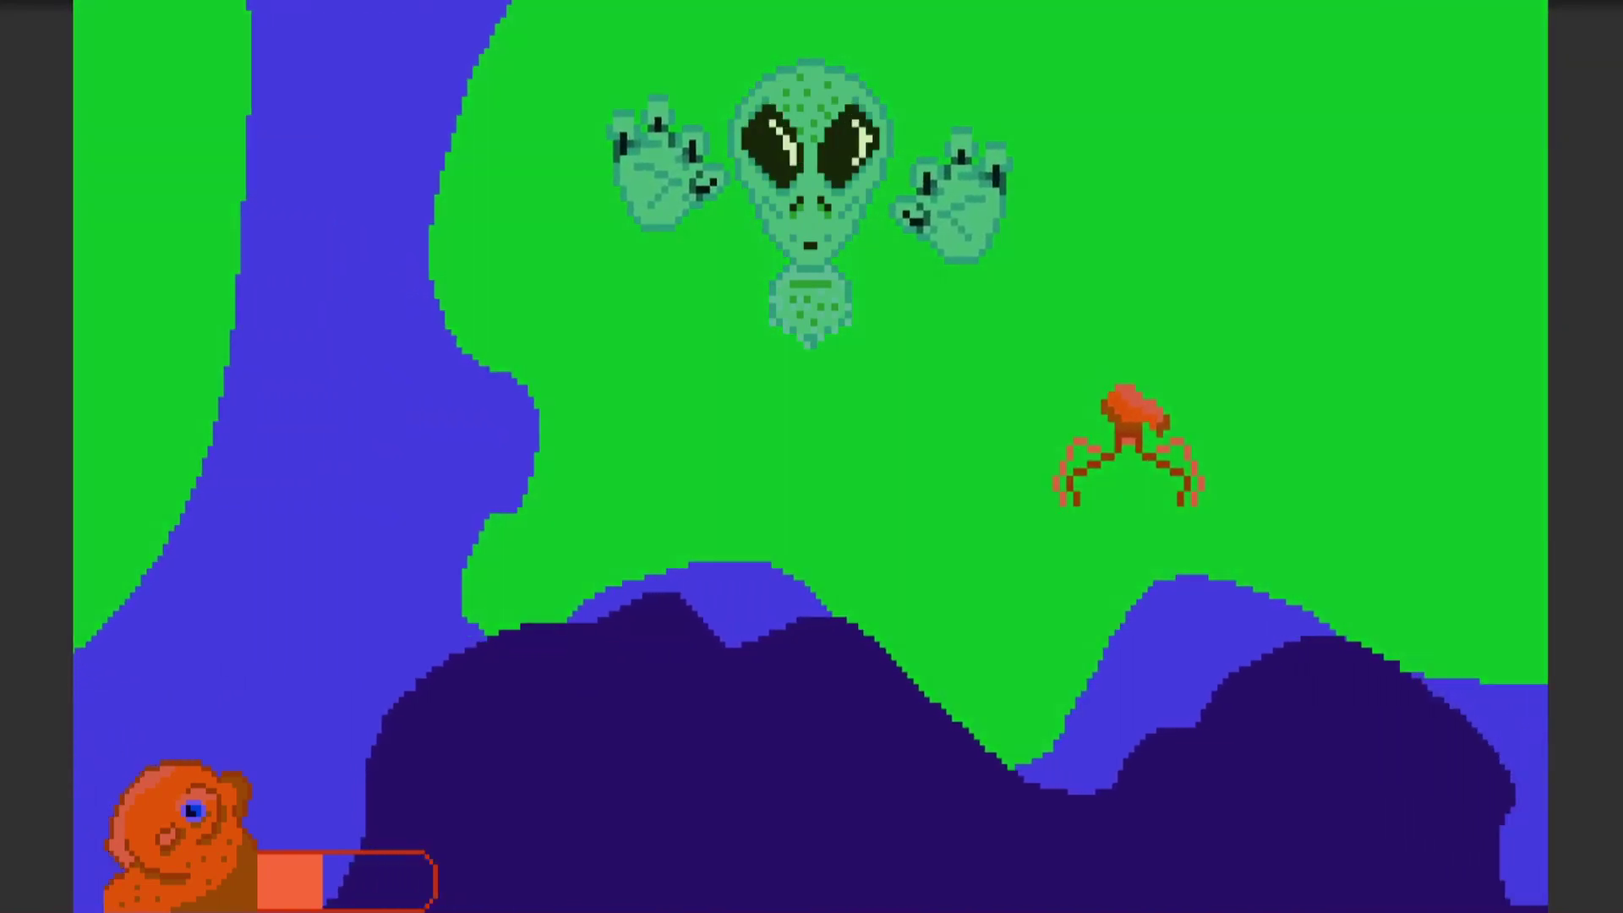
key("Left")
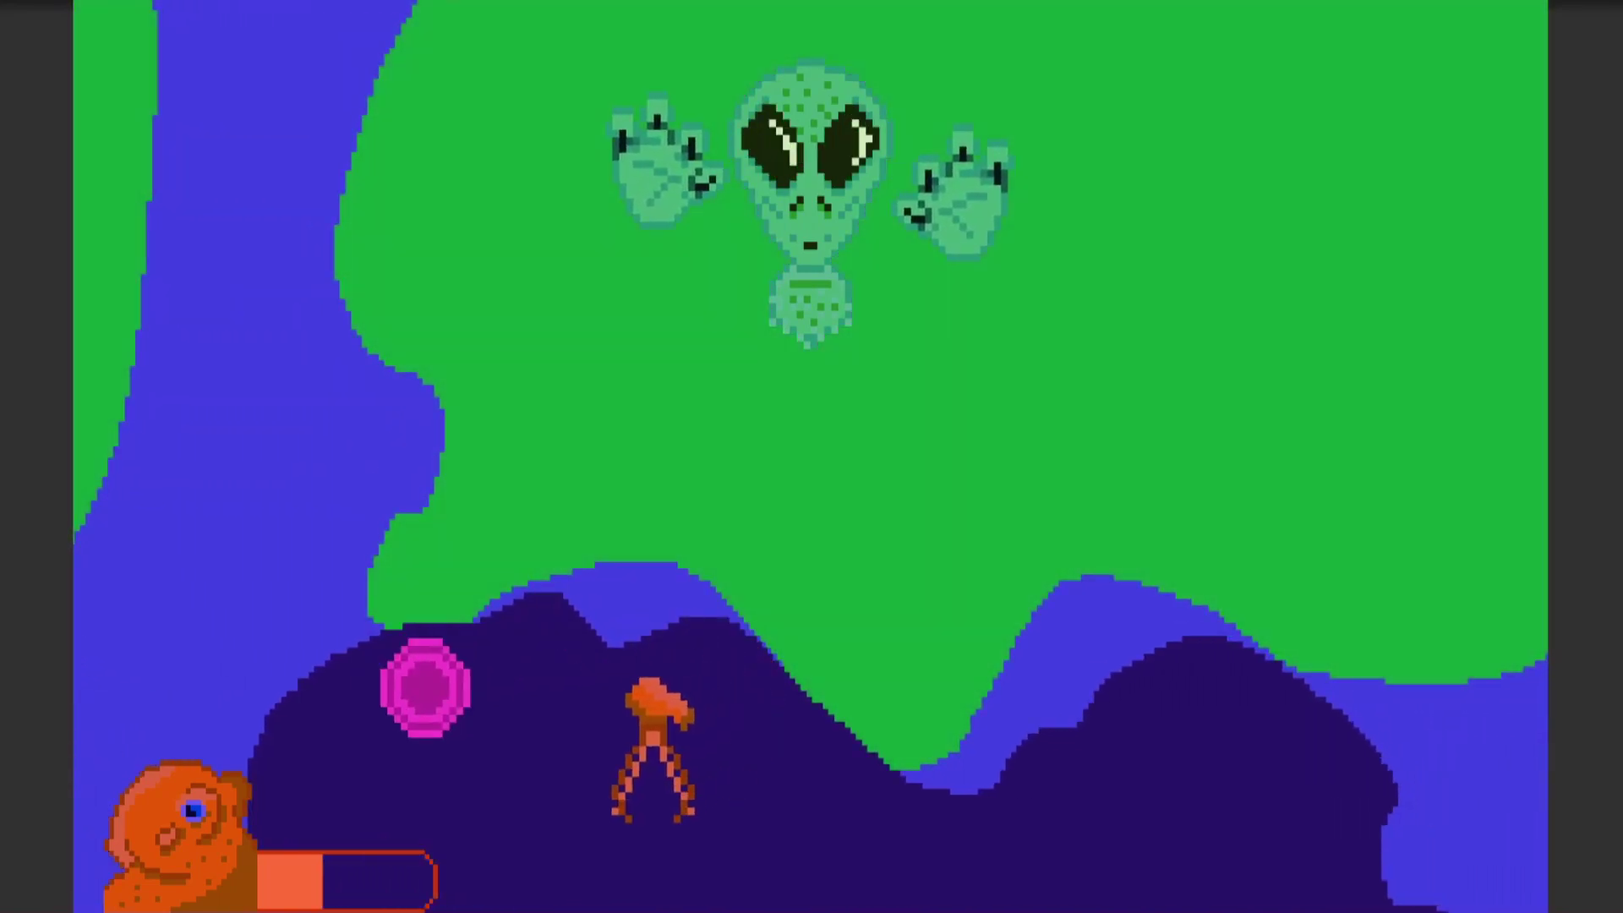
key("Left")
key("Up")
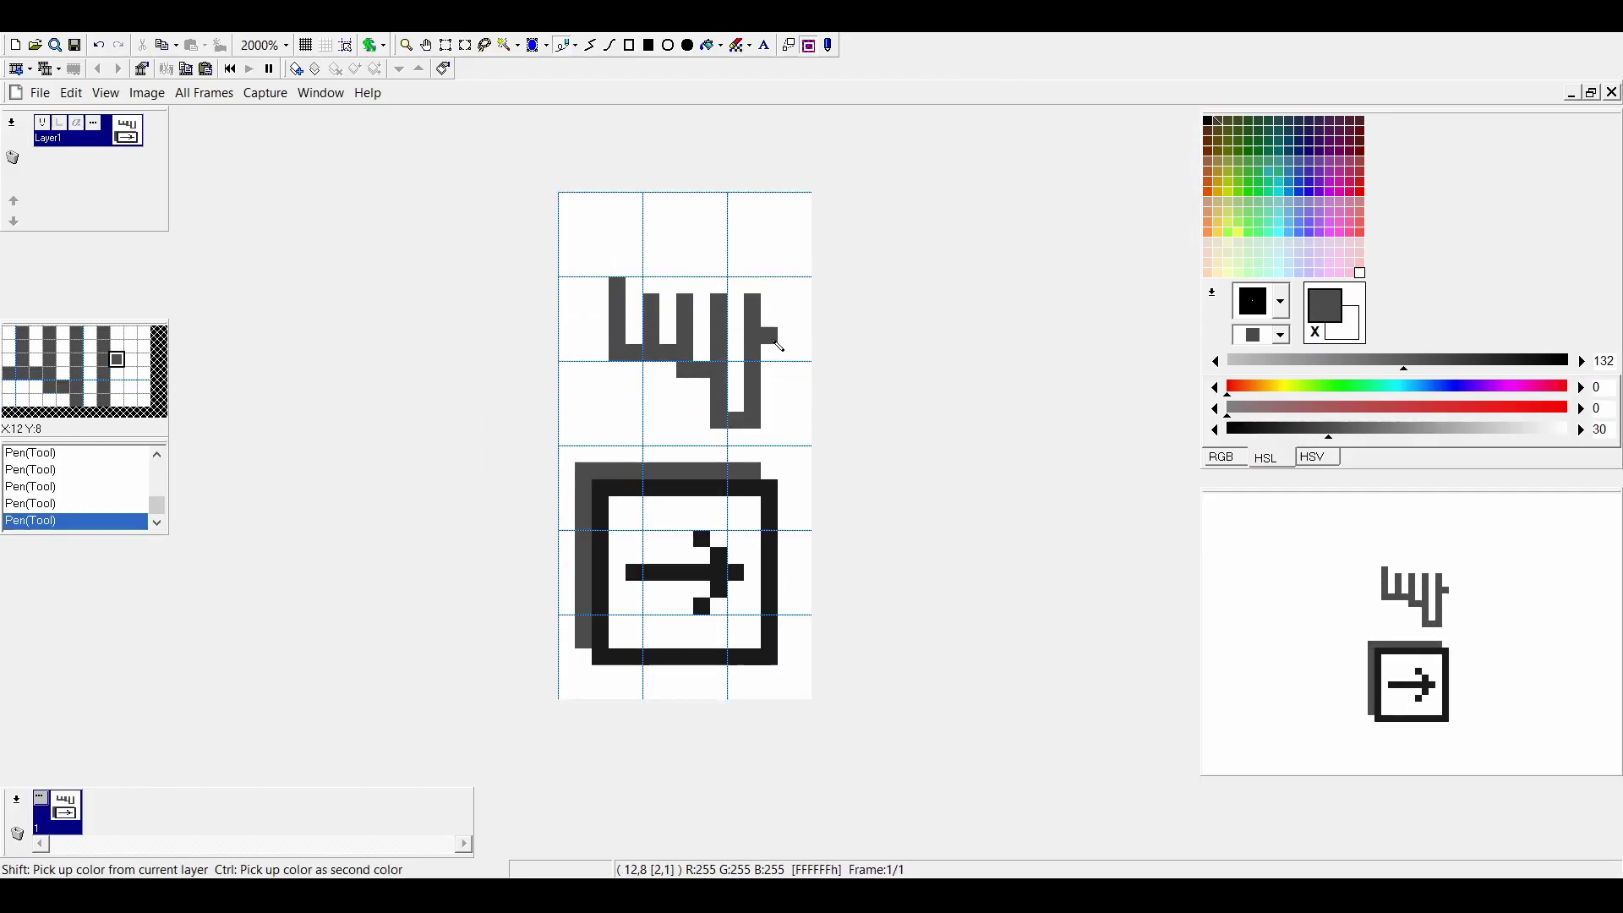
- Undo the last pen stroke on the dark grey shape above the arrow key icon
key("ctrl+z")
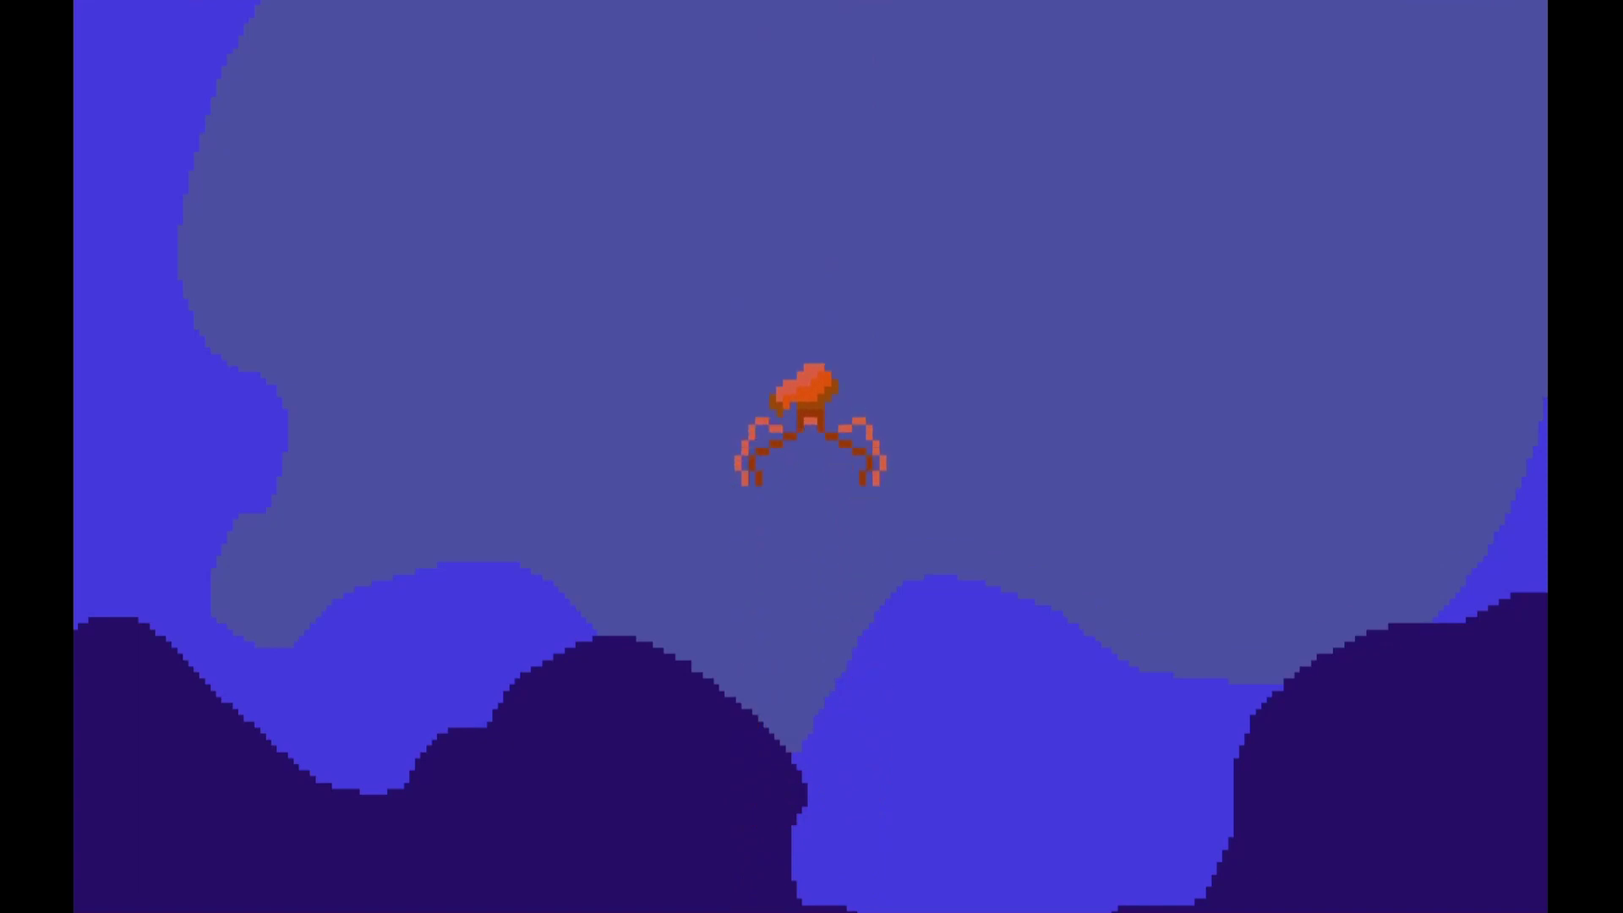
key("Right")
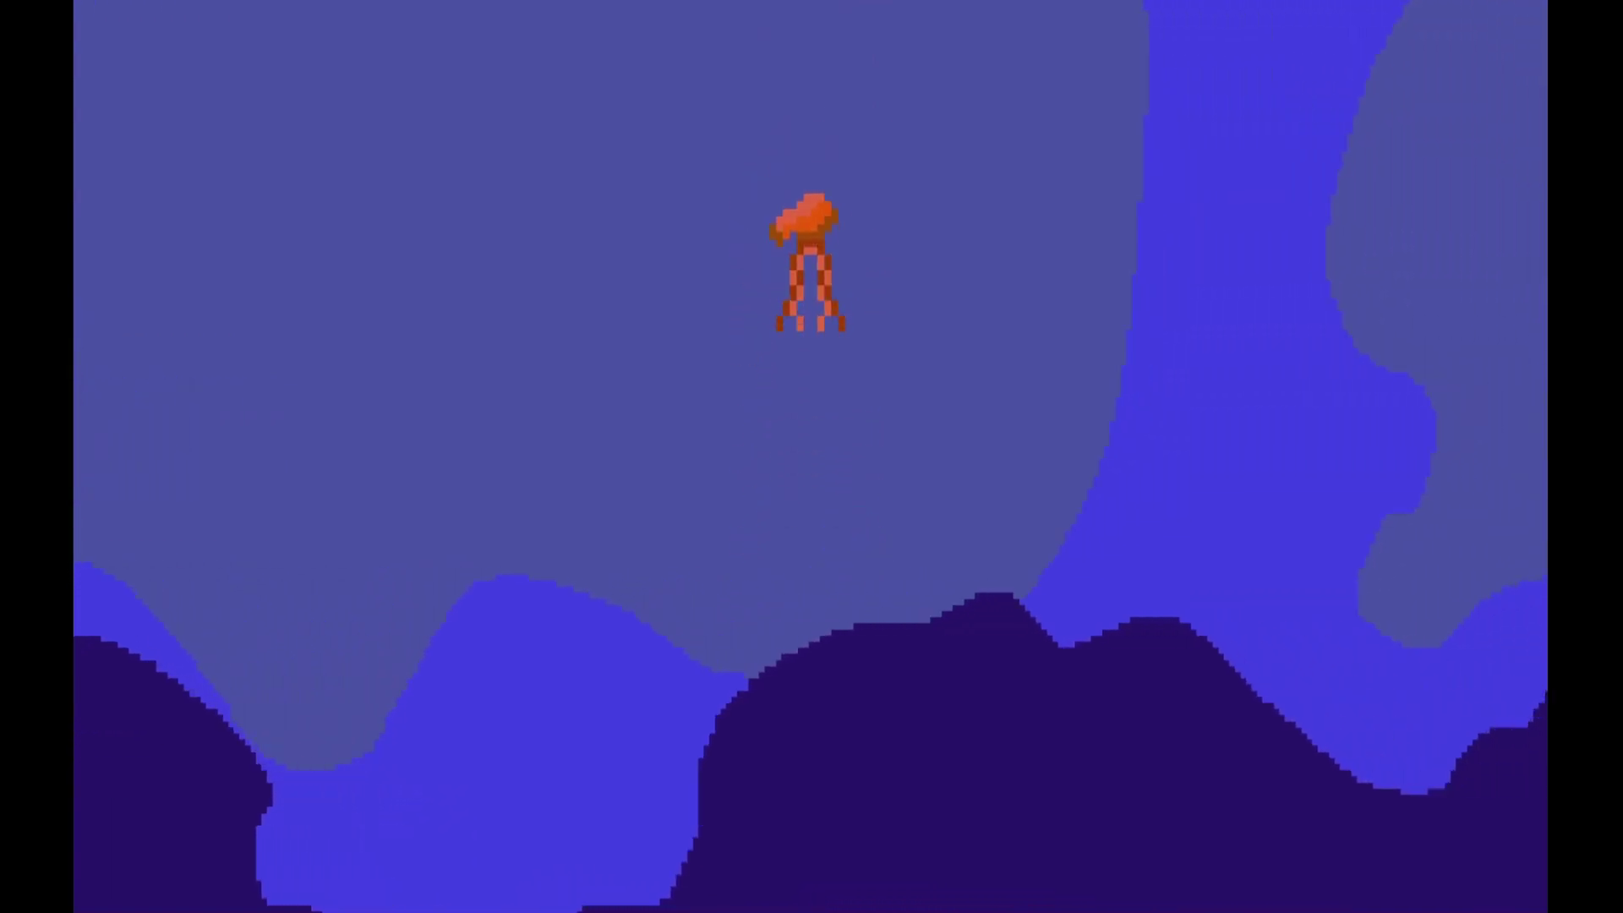
key("Up")
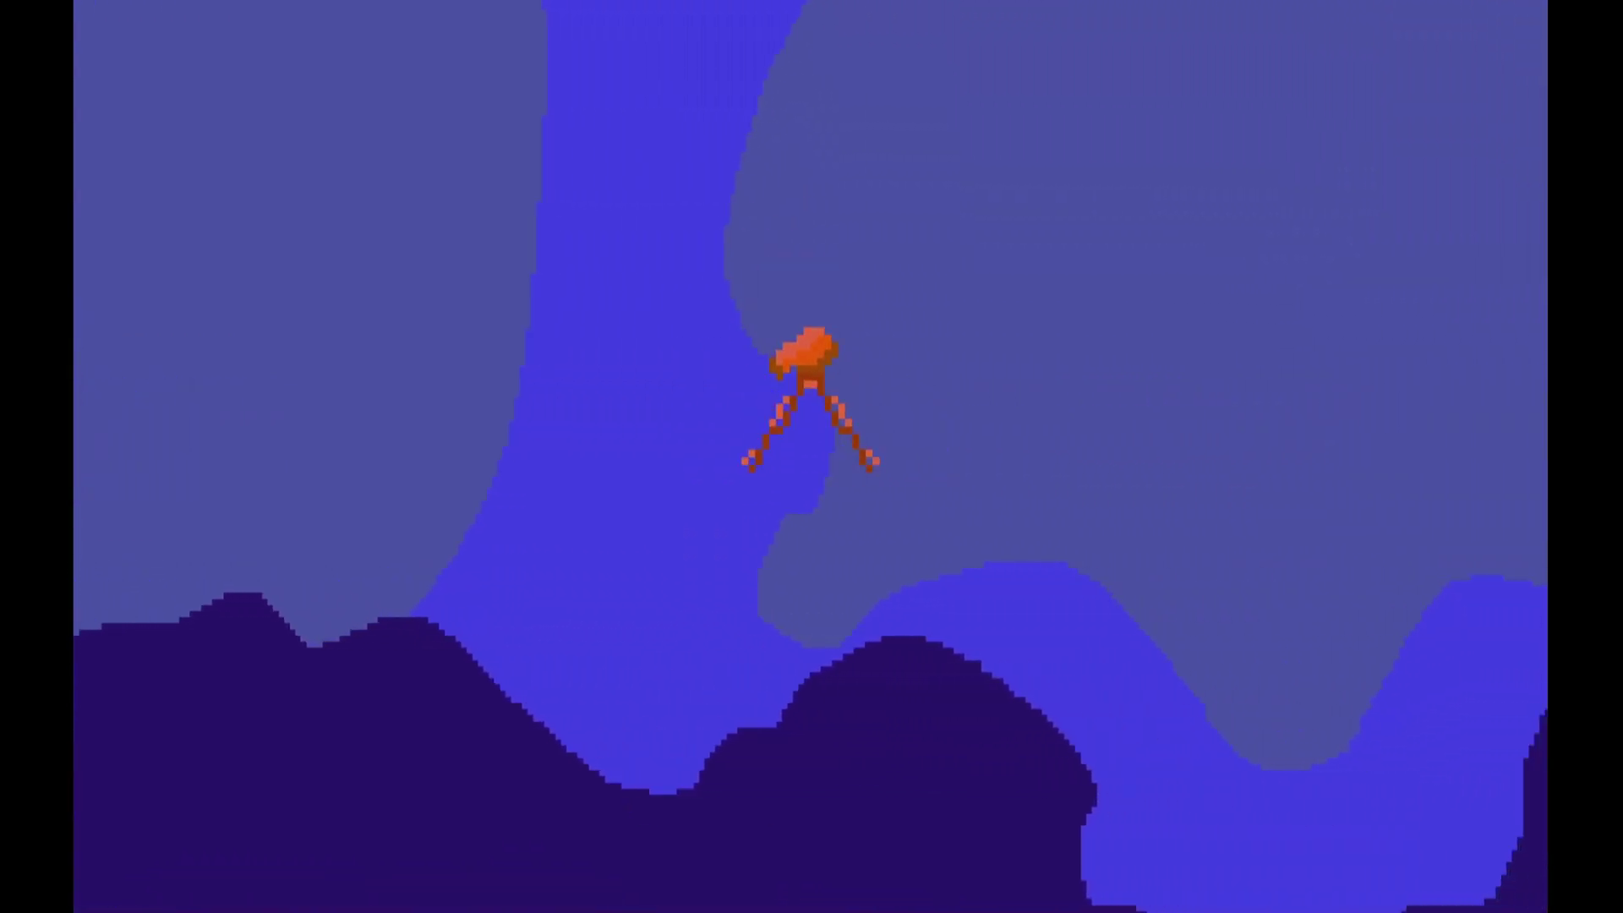
key("Up")
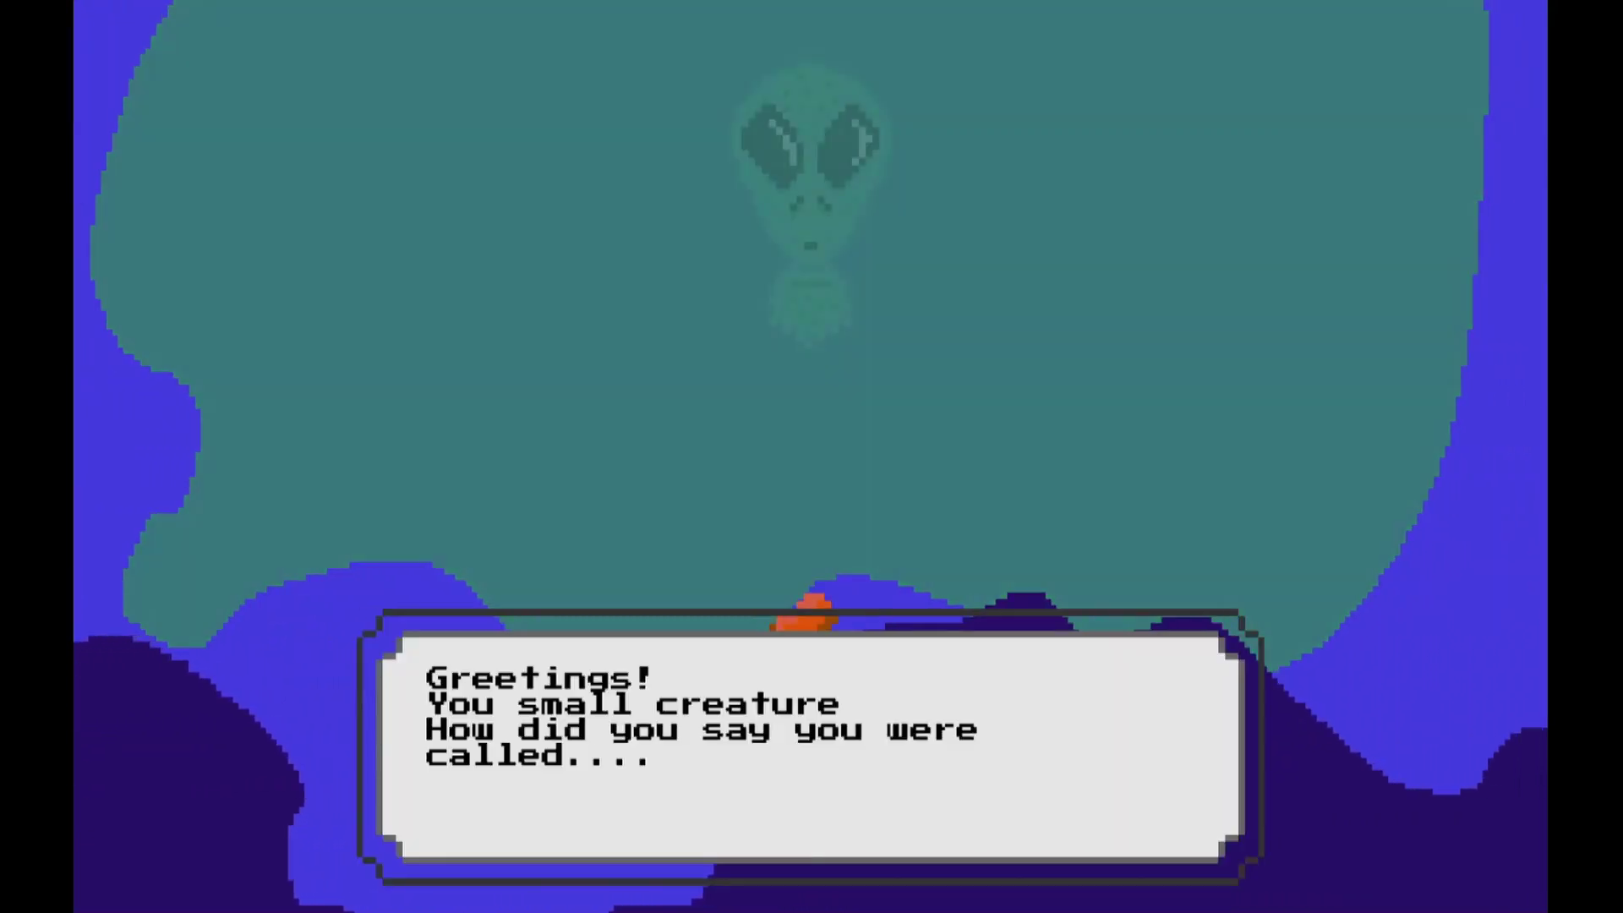
key("space")
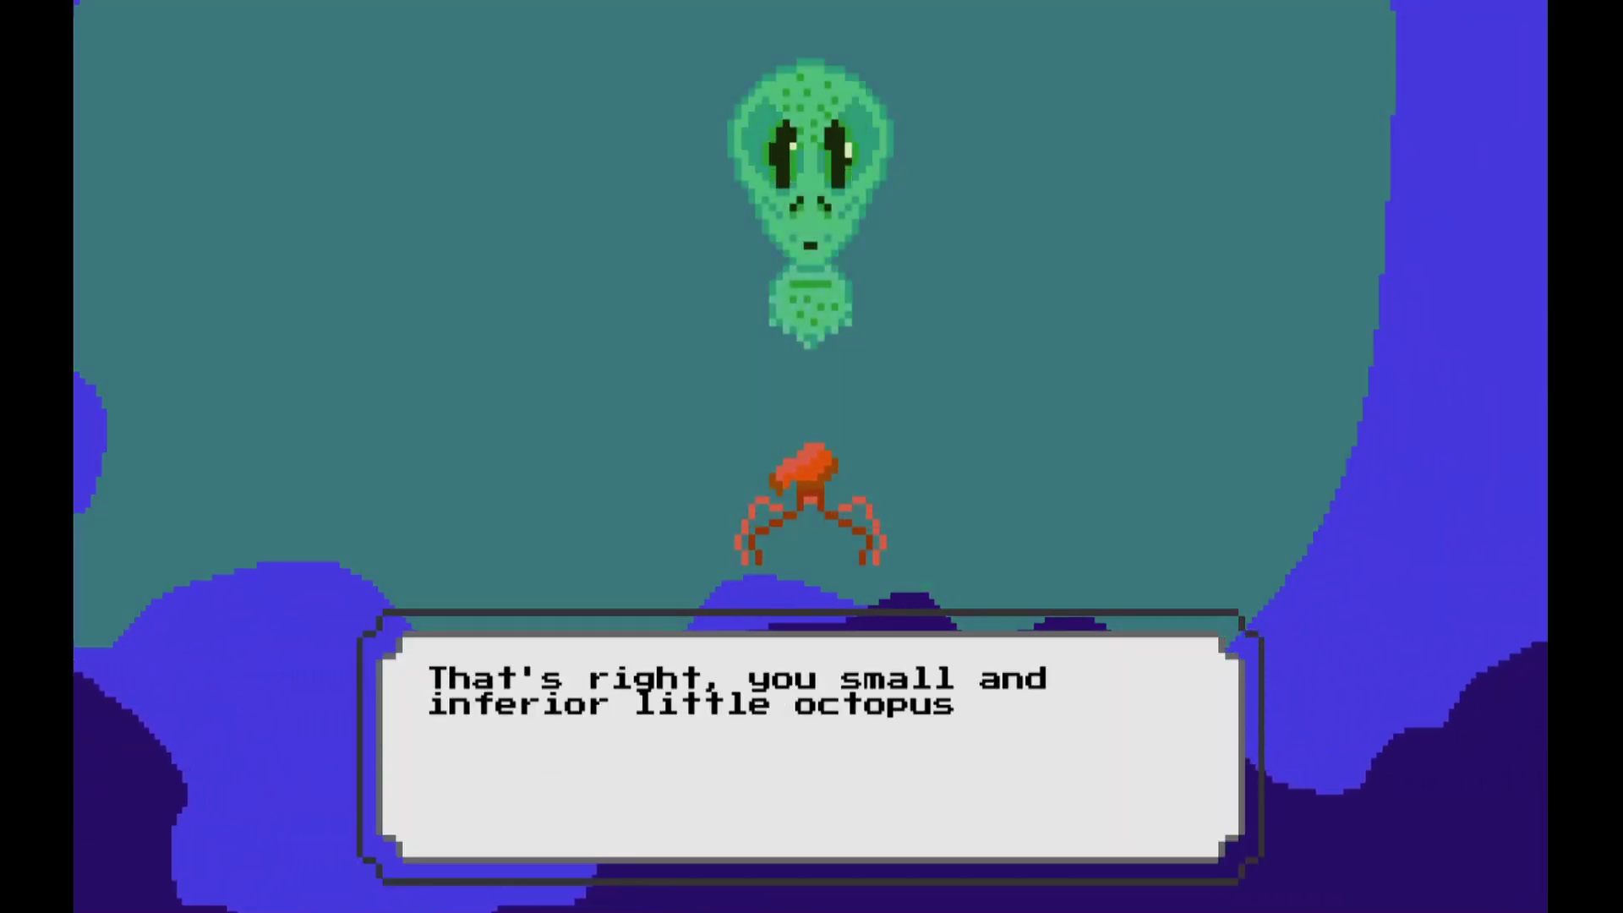
key("Return")
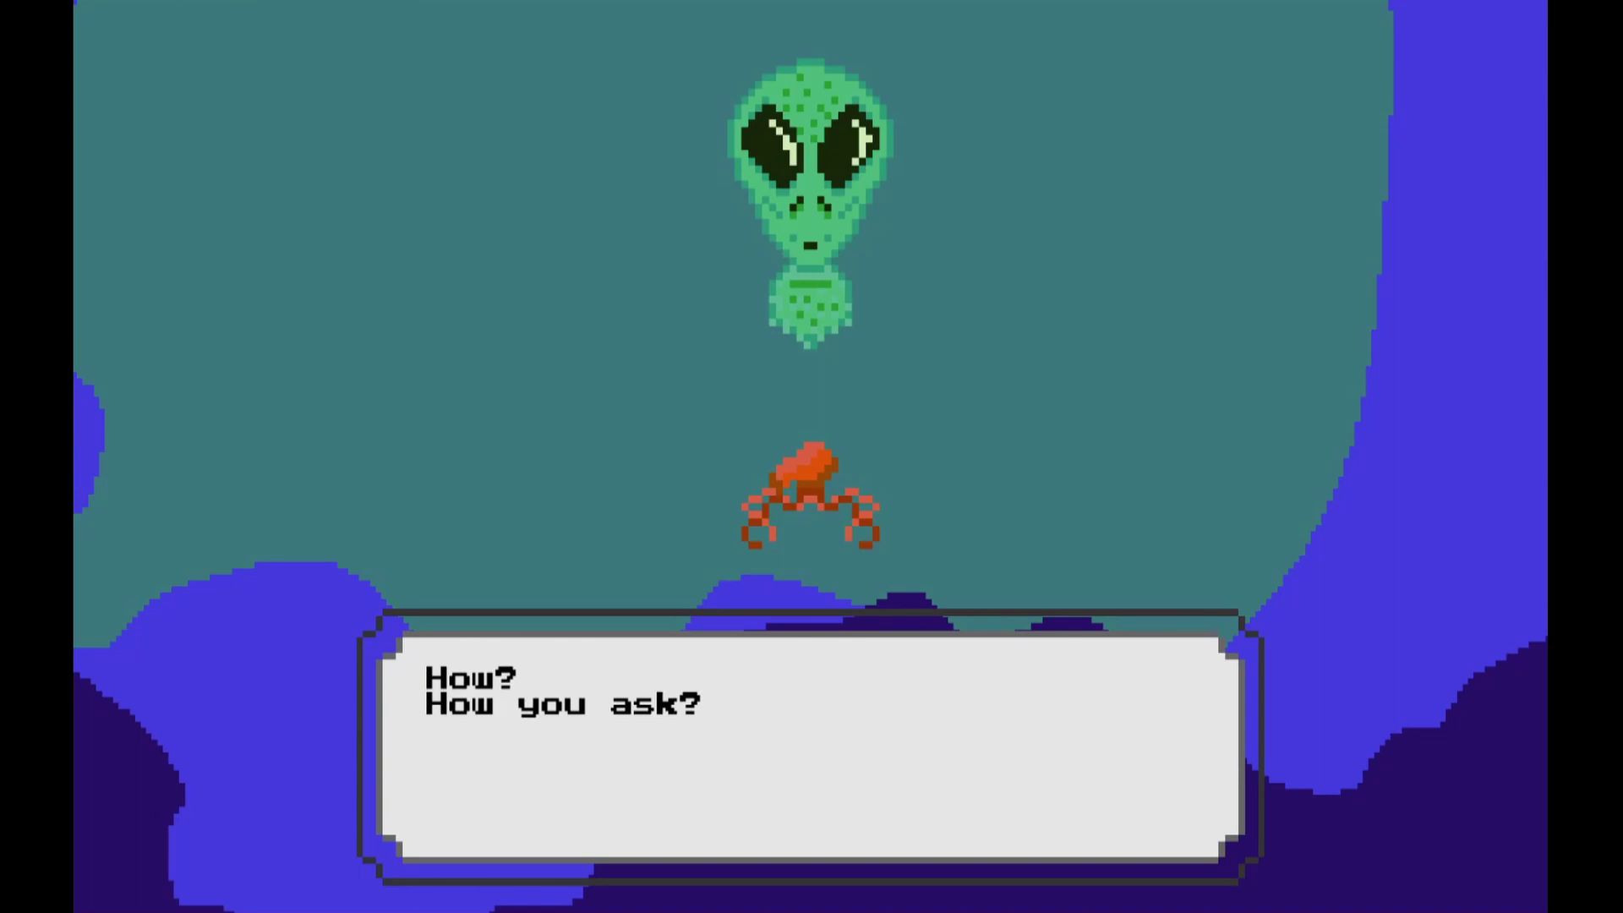
key("Return")
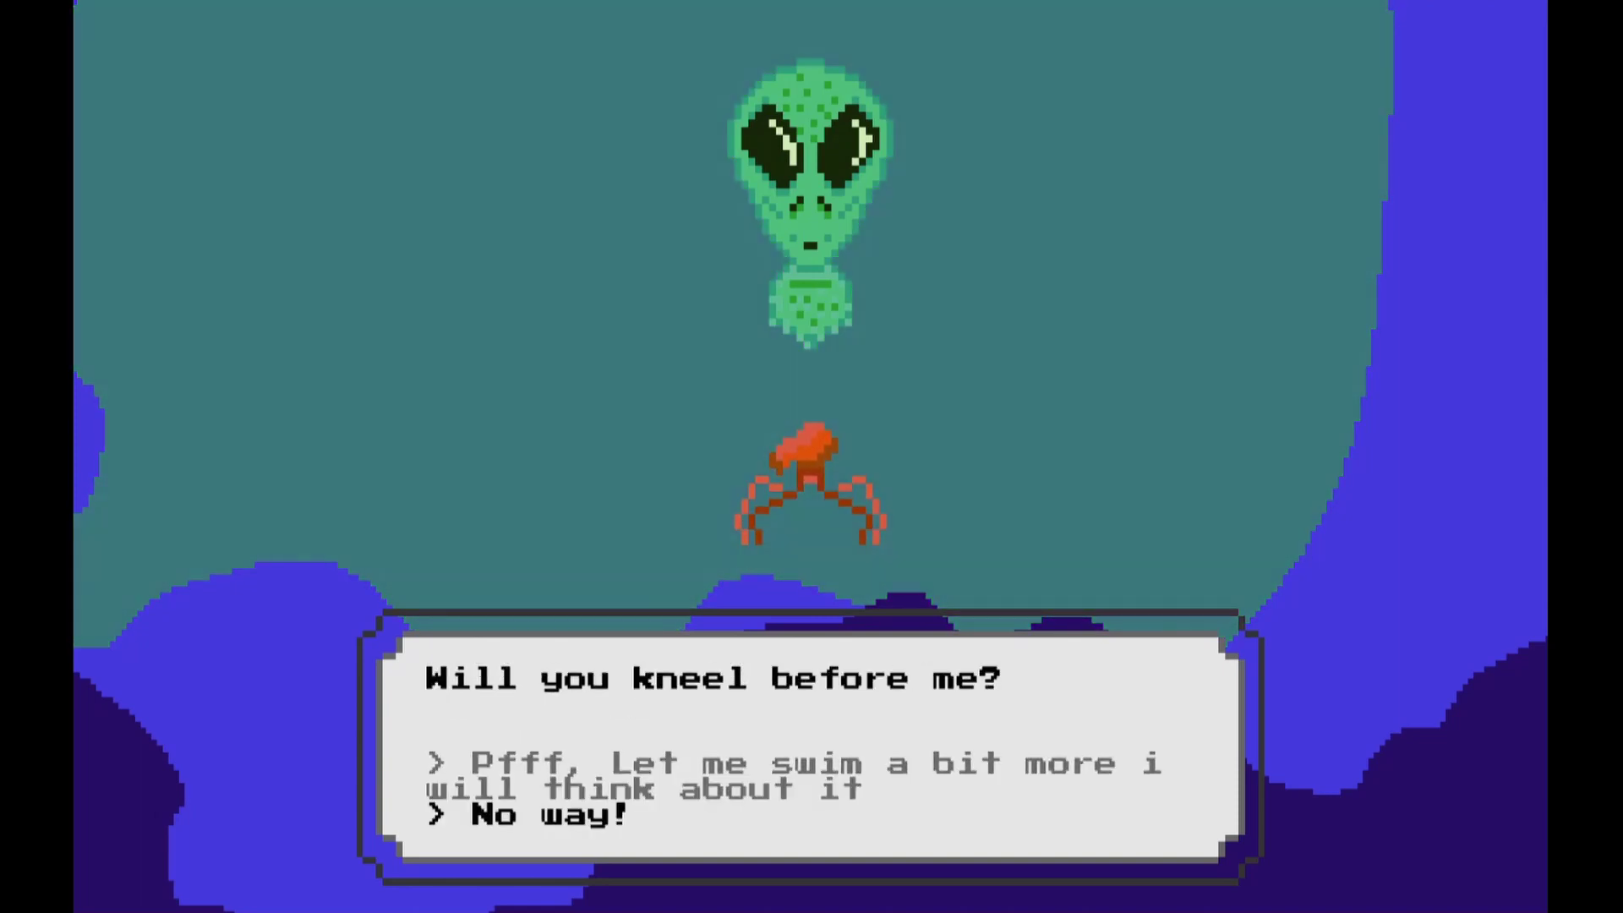
key("Return")
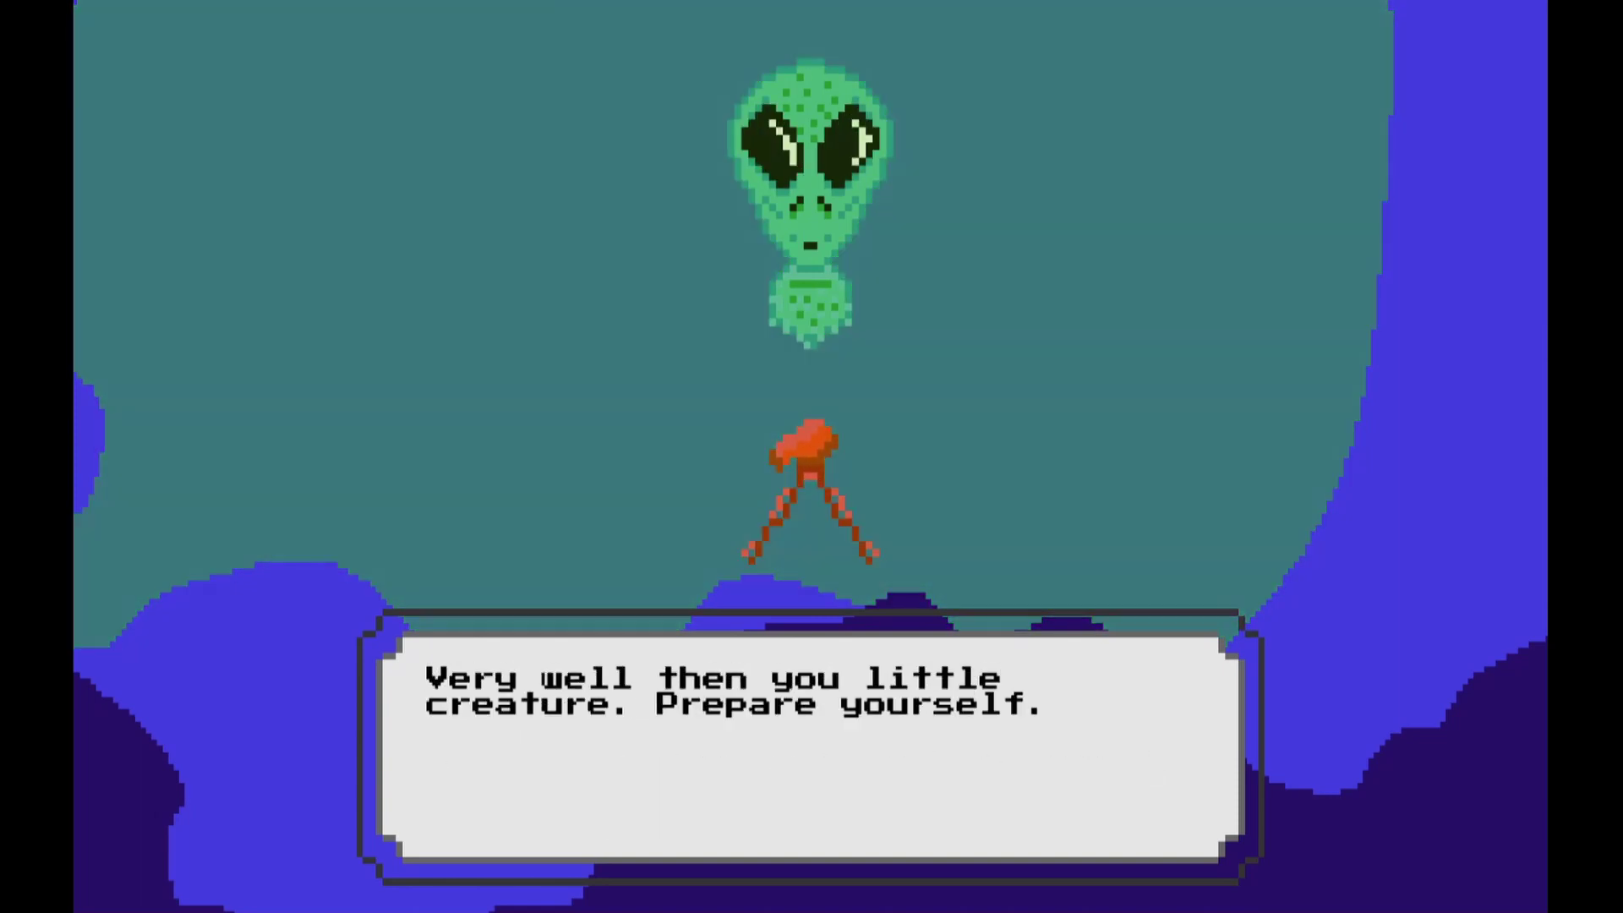
key("Return")
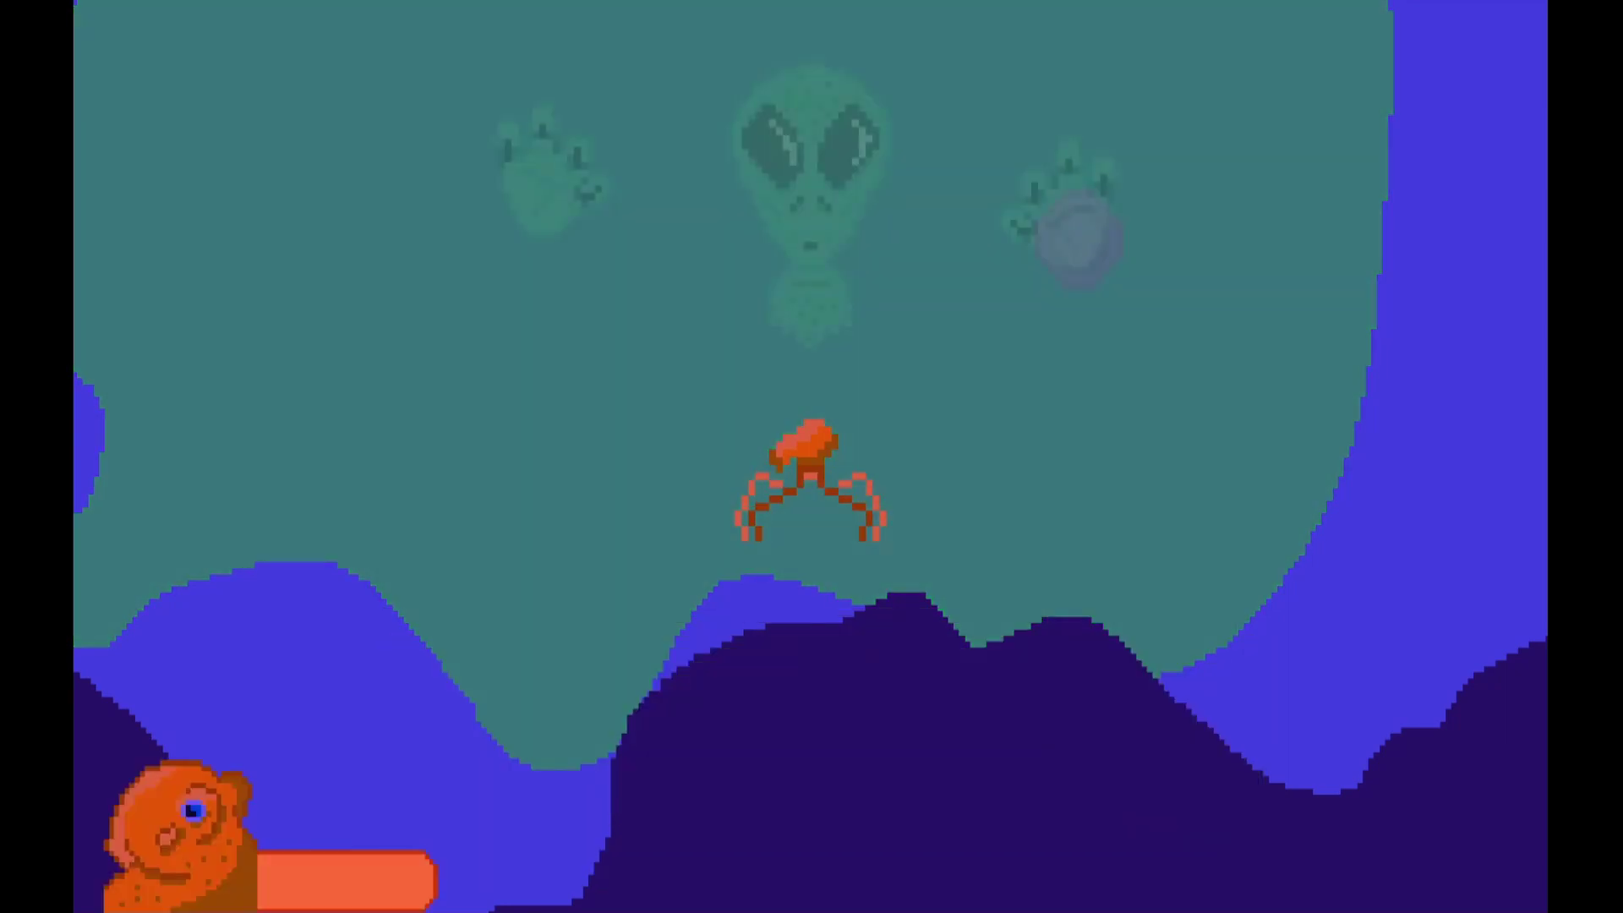
key("Right")
key("Down")
key("Left")
key("Right")
key("Right")
key("Up")
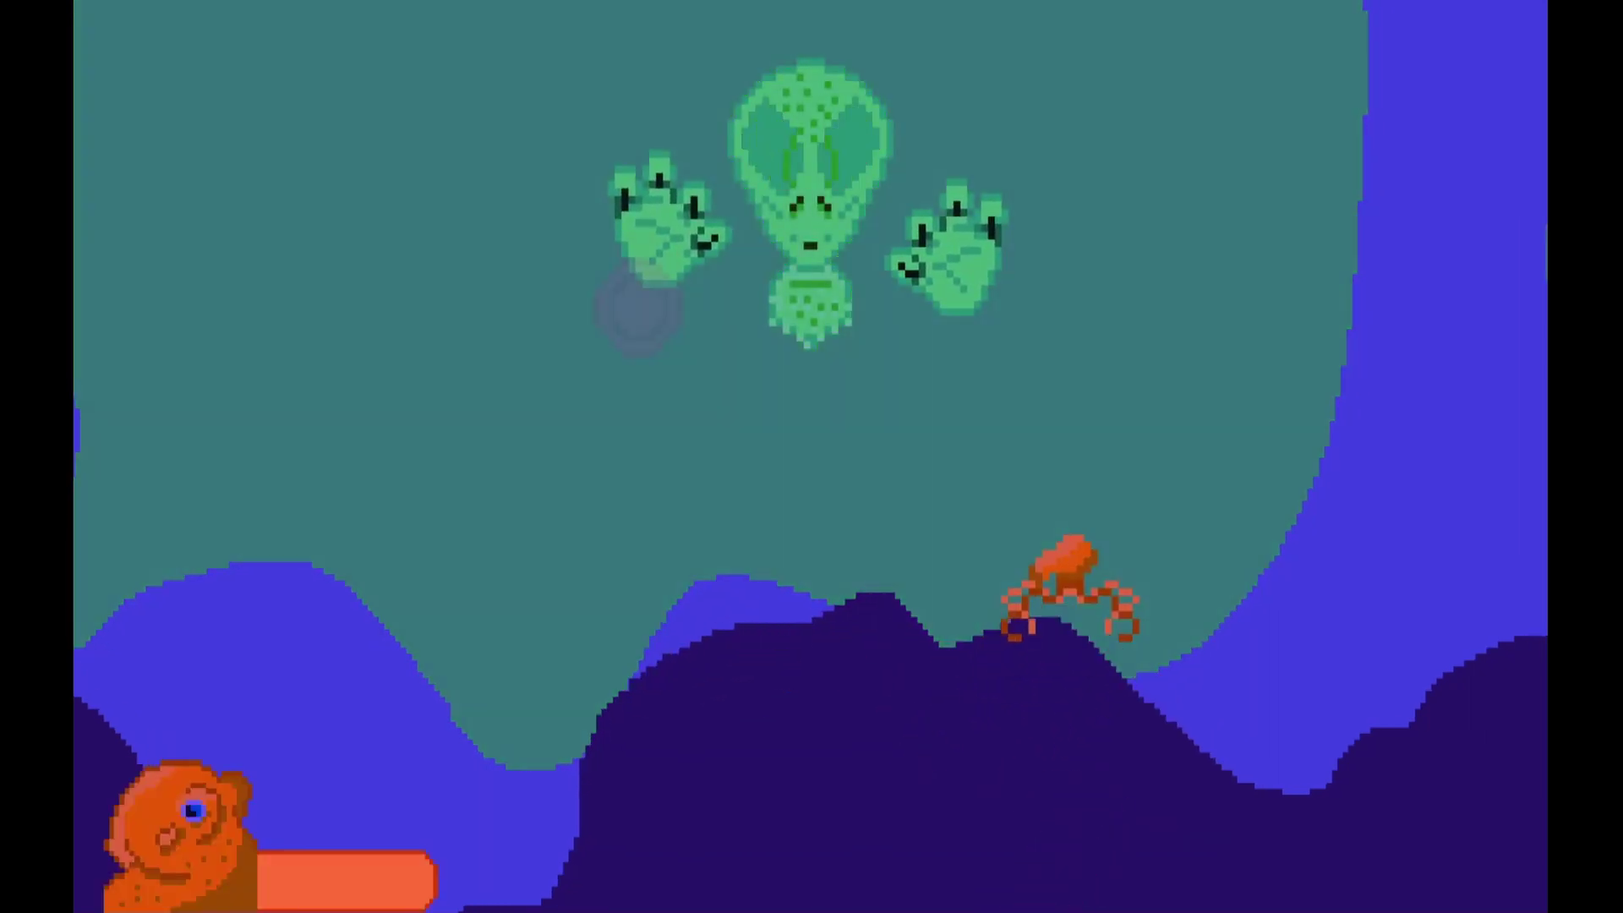
key("Down")
key("Up")
key("Down")
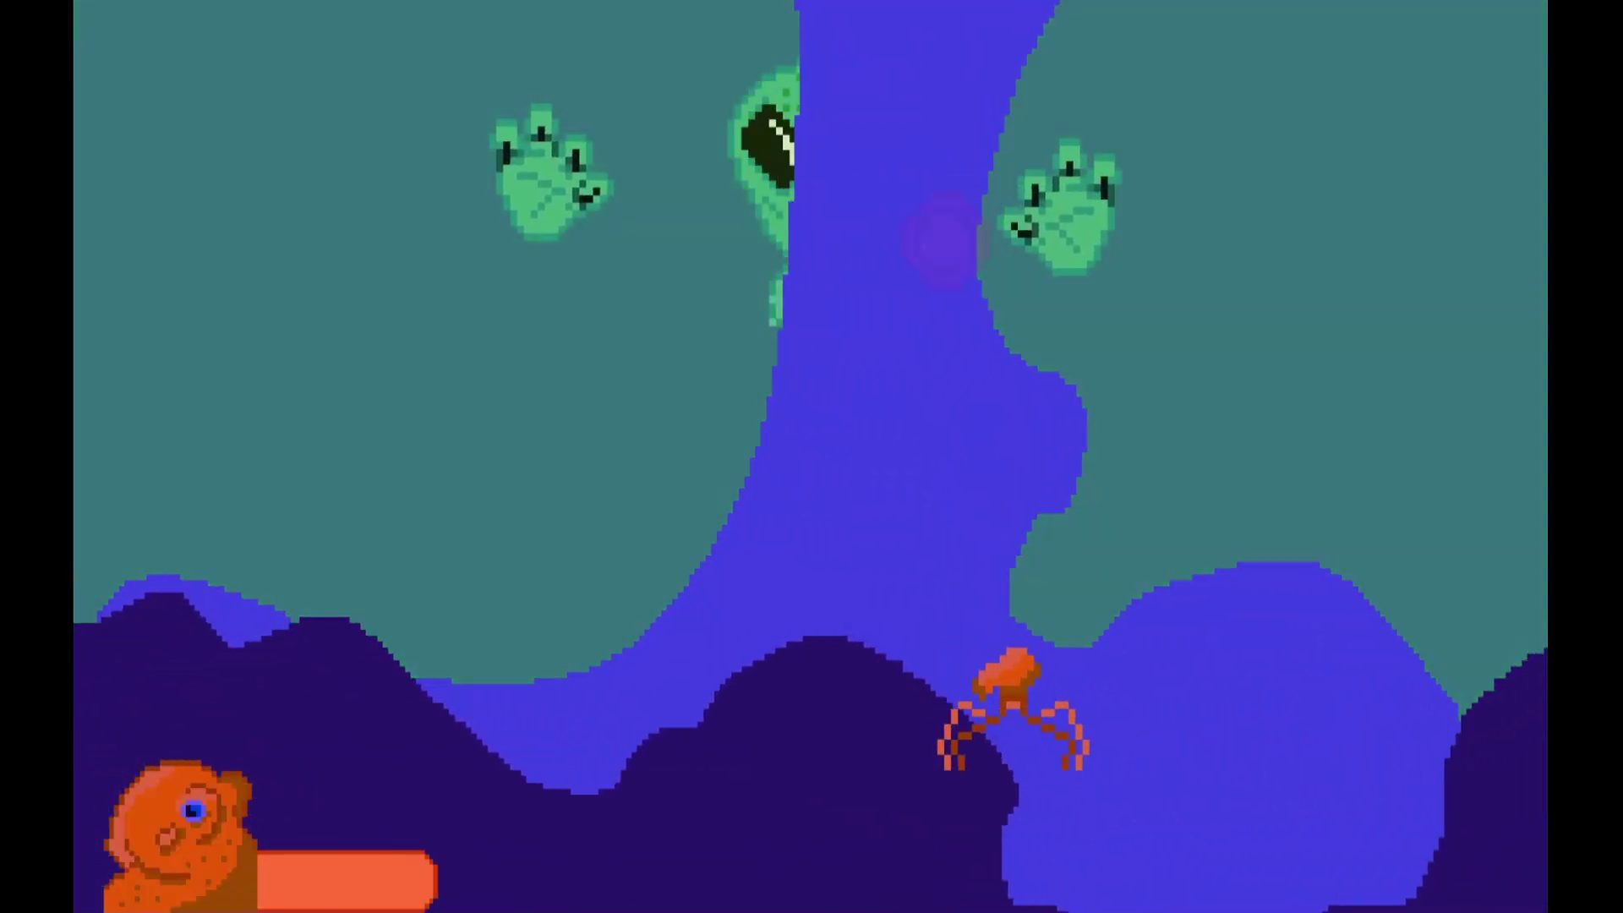
key("Up")
key("Left")
key("Down")
key("Left")
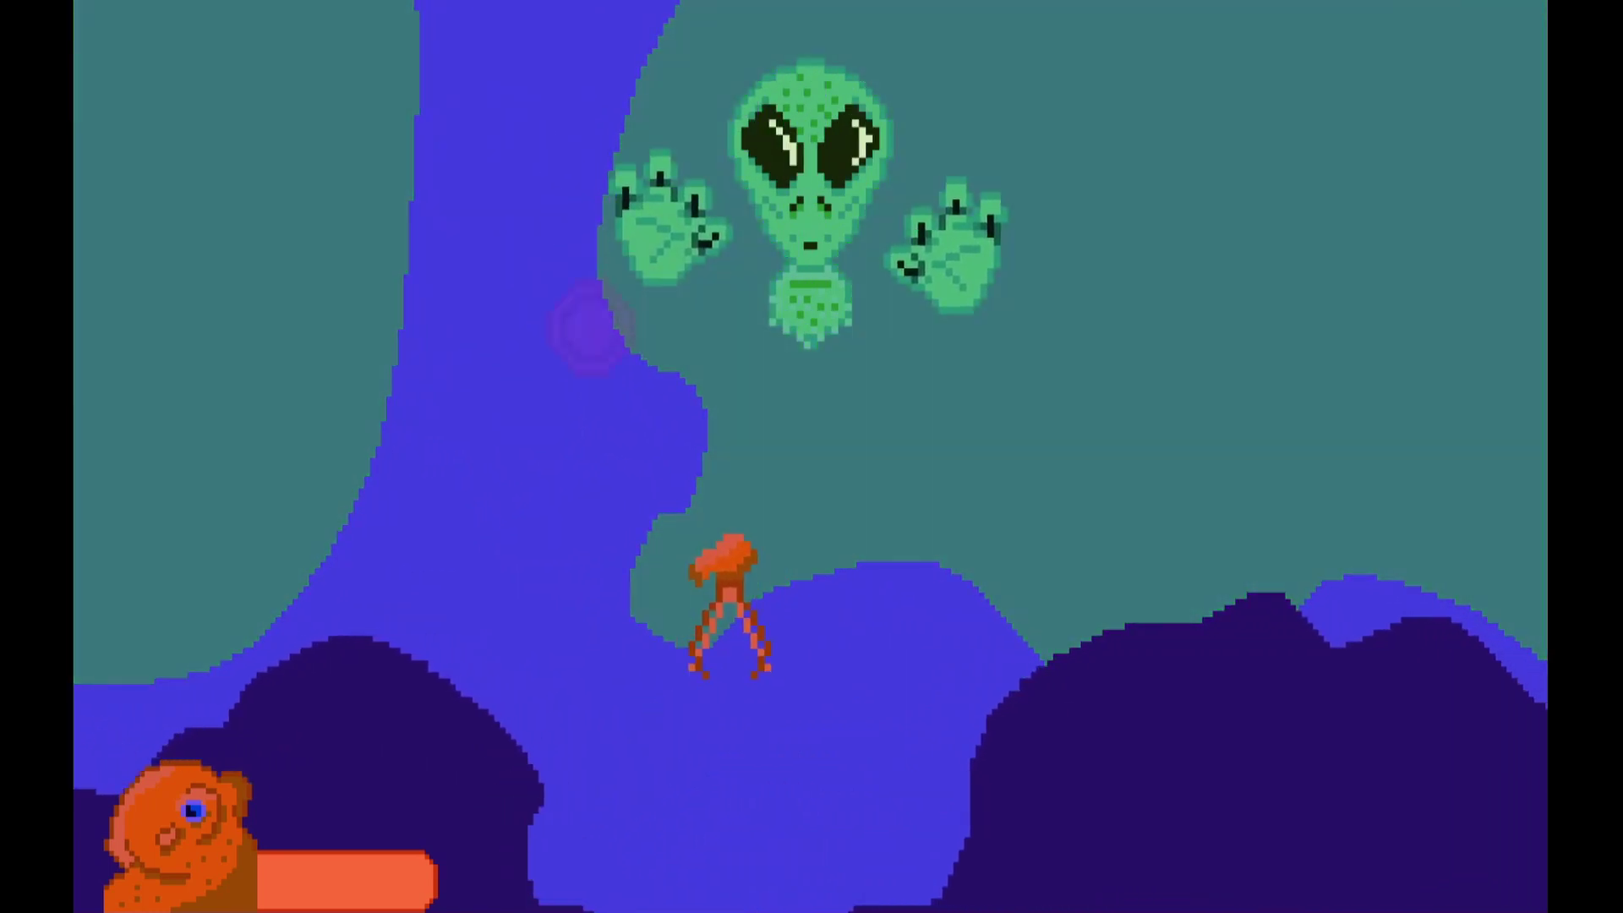
key("Right")
key("Up")
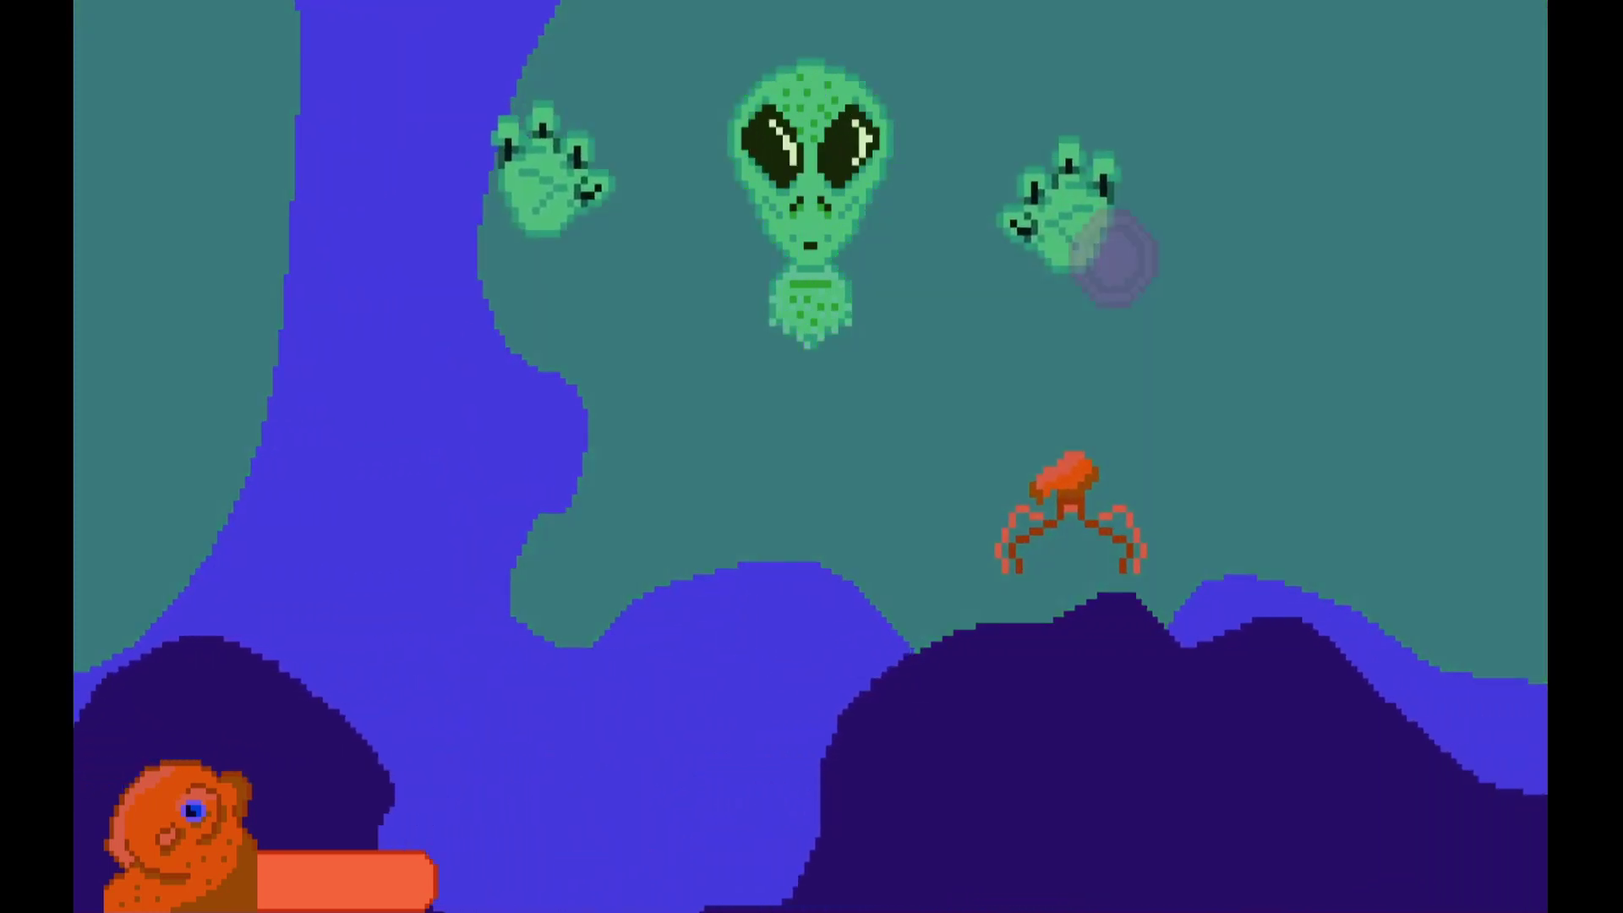
key("Up")
key("Left")
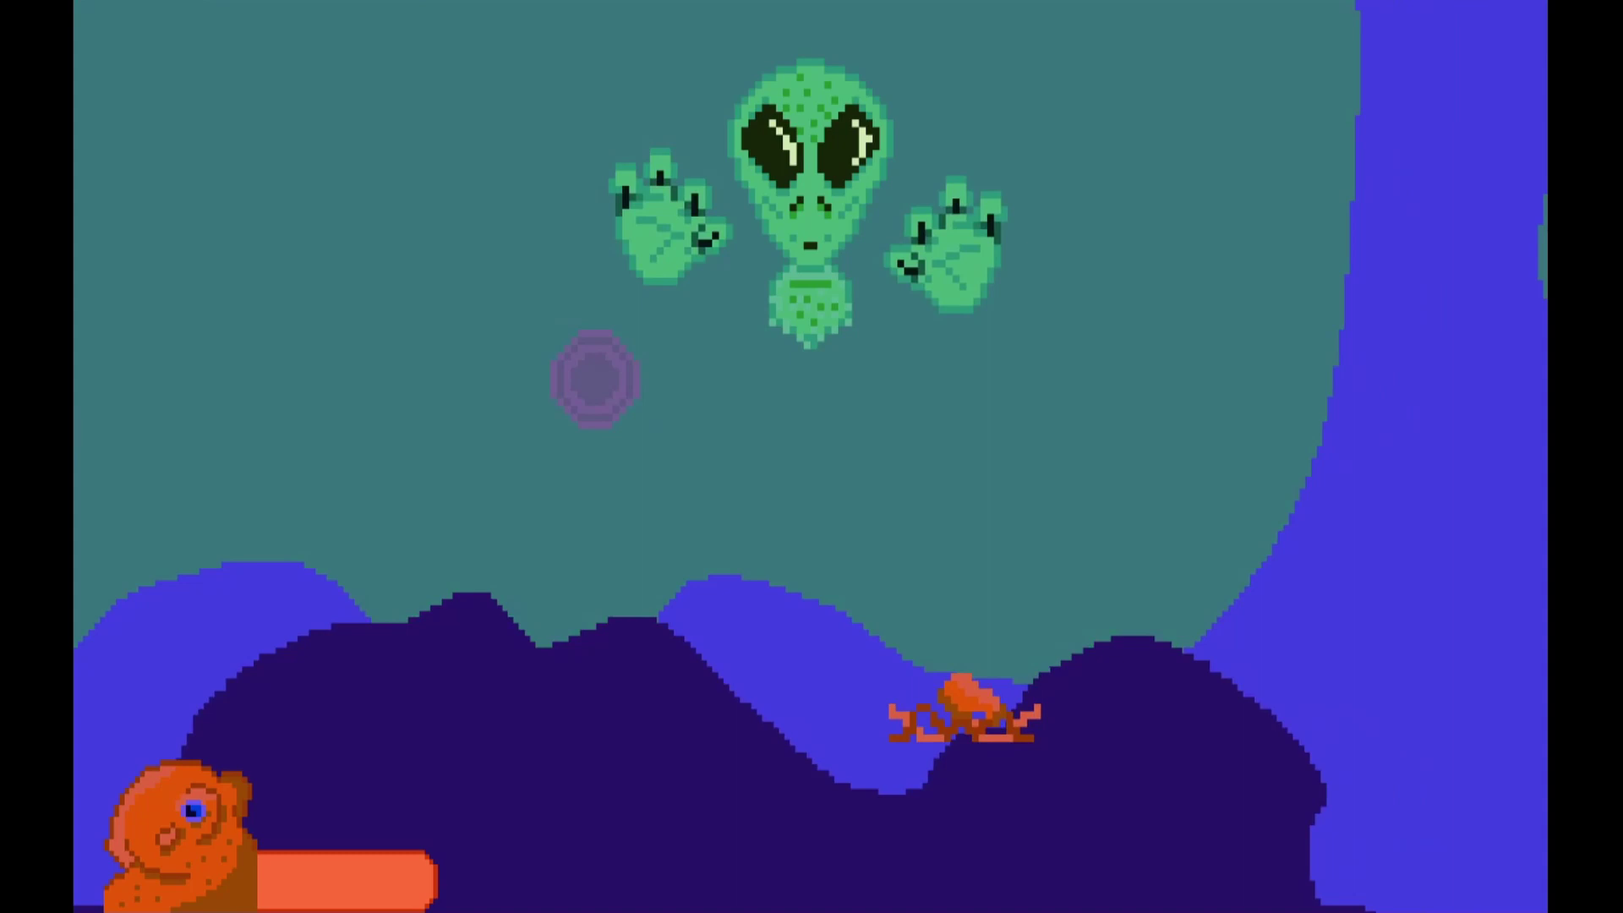
key("Left")
key("Up")
key("Right")
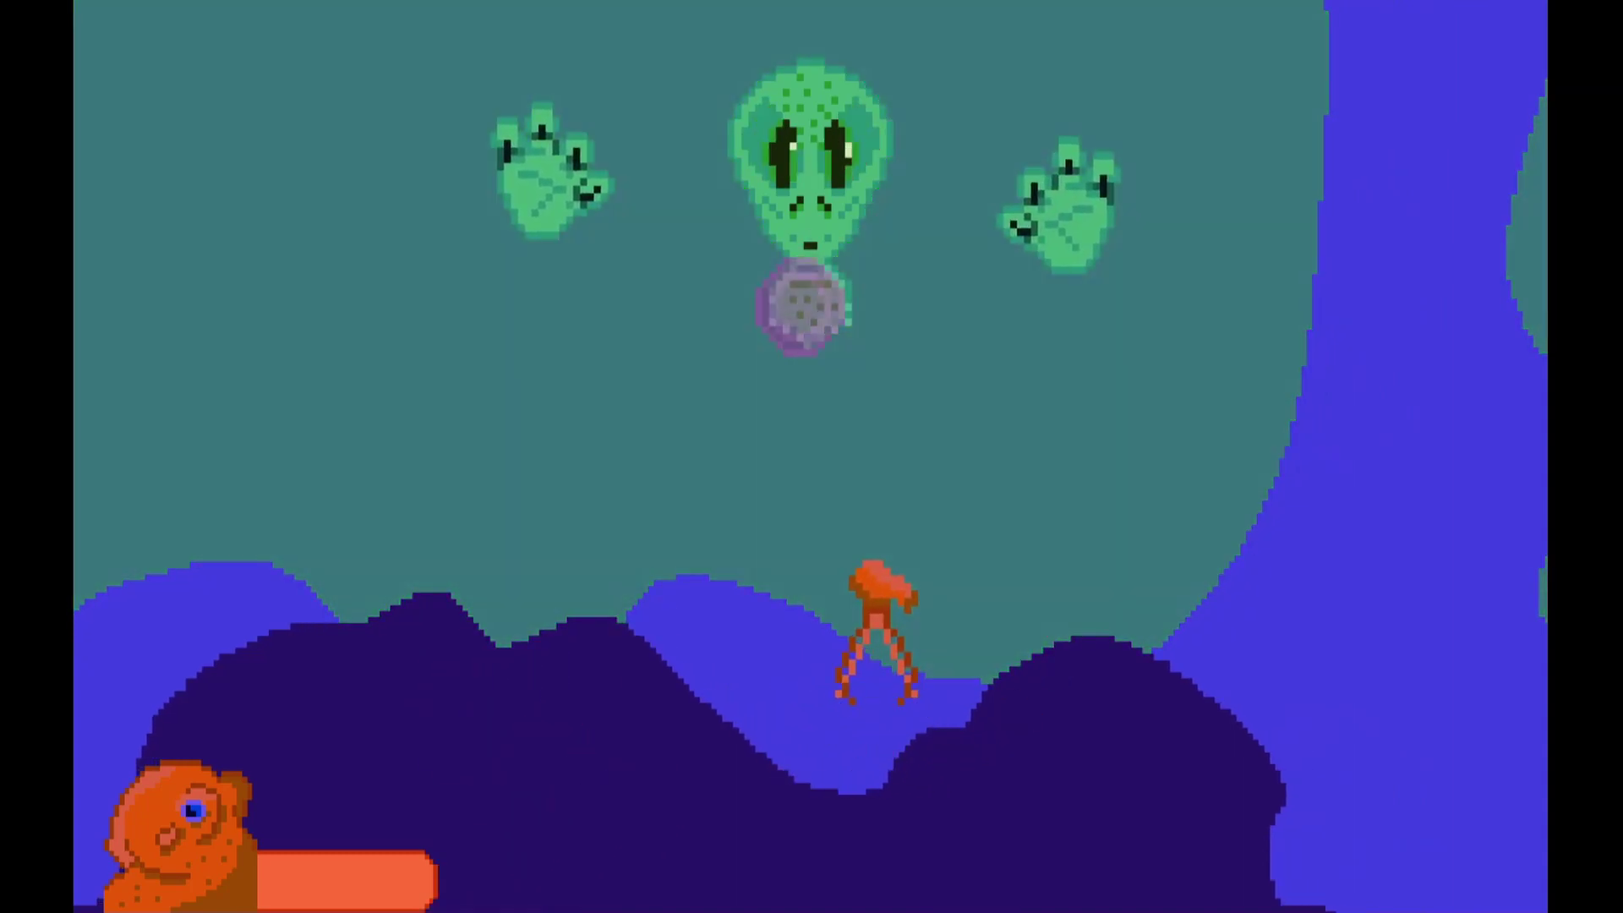
key("Left")
key("Right")
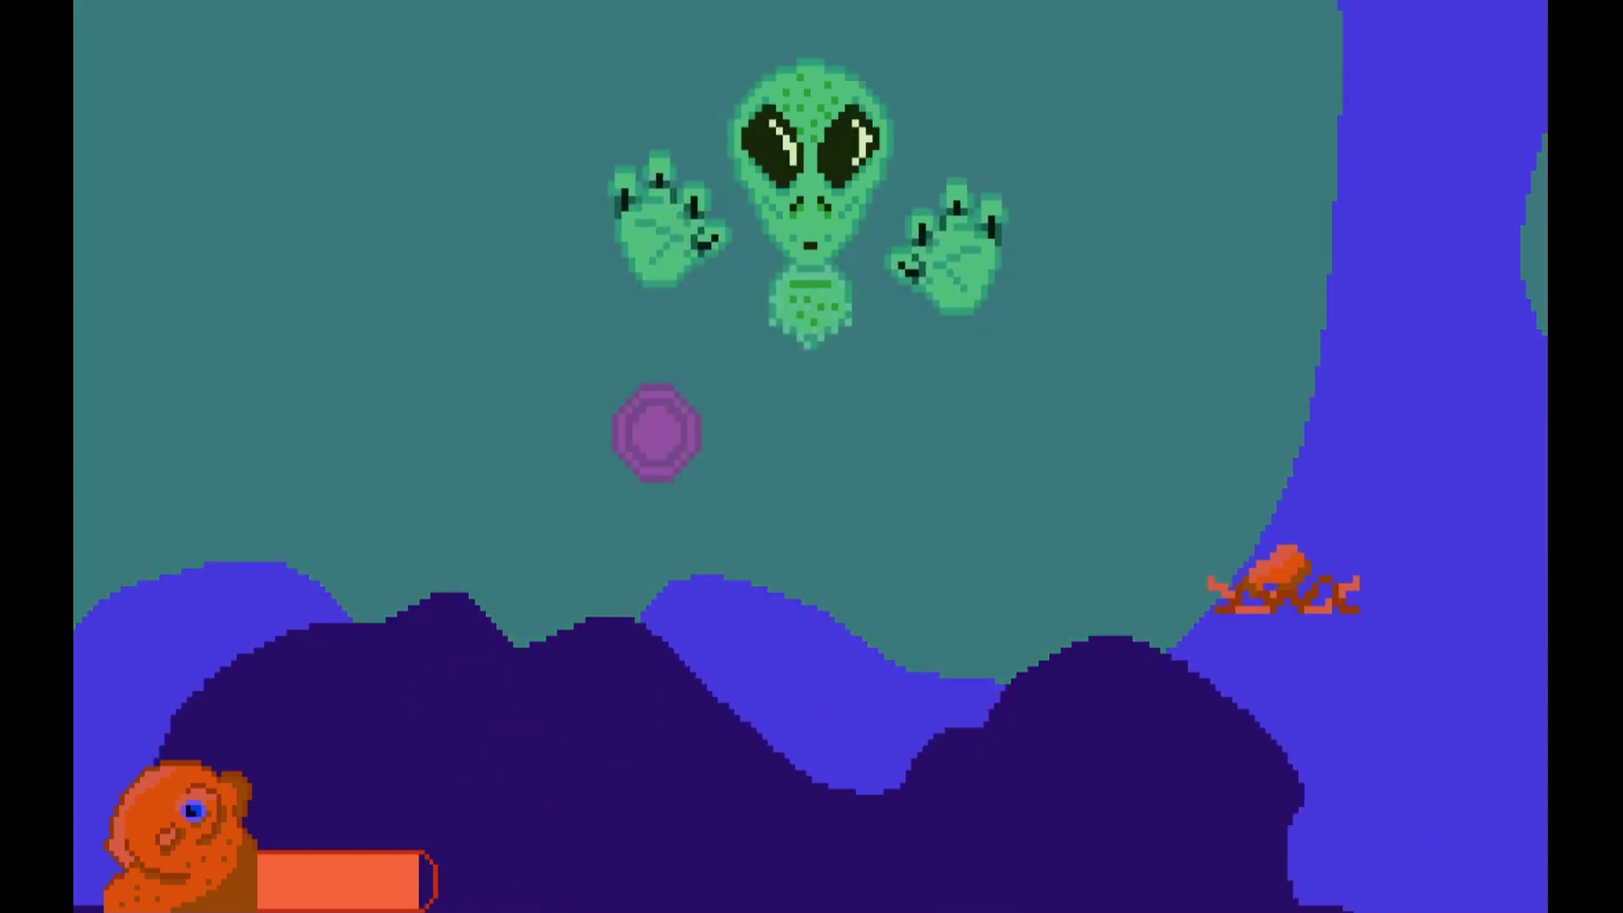
key("Up")
key("Up")
key("Left")
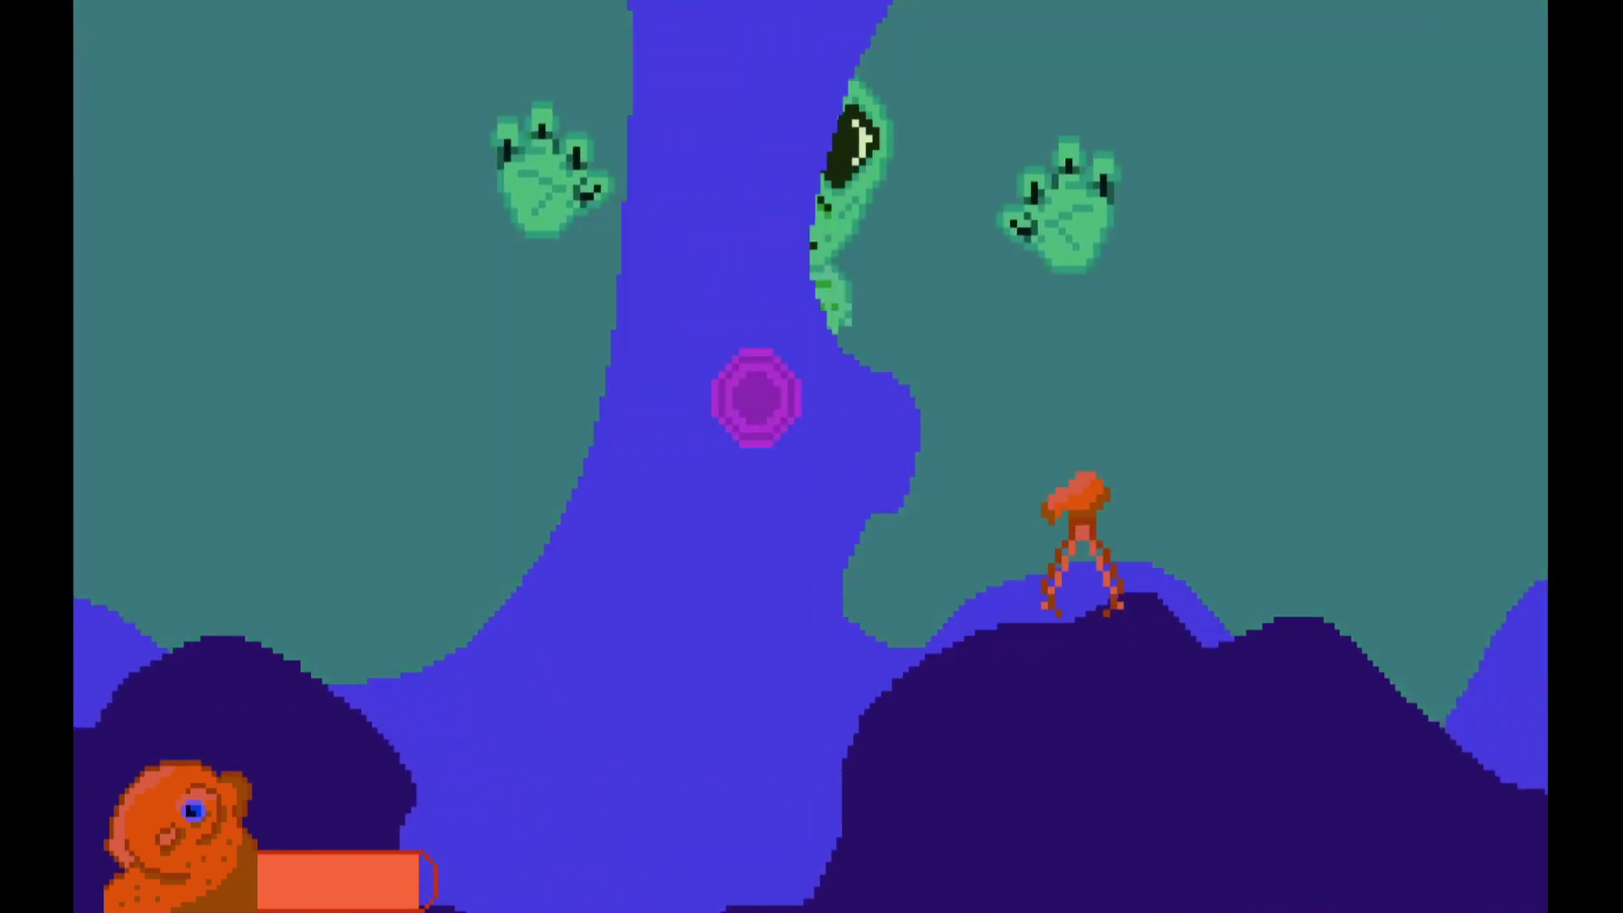
key("Up")
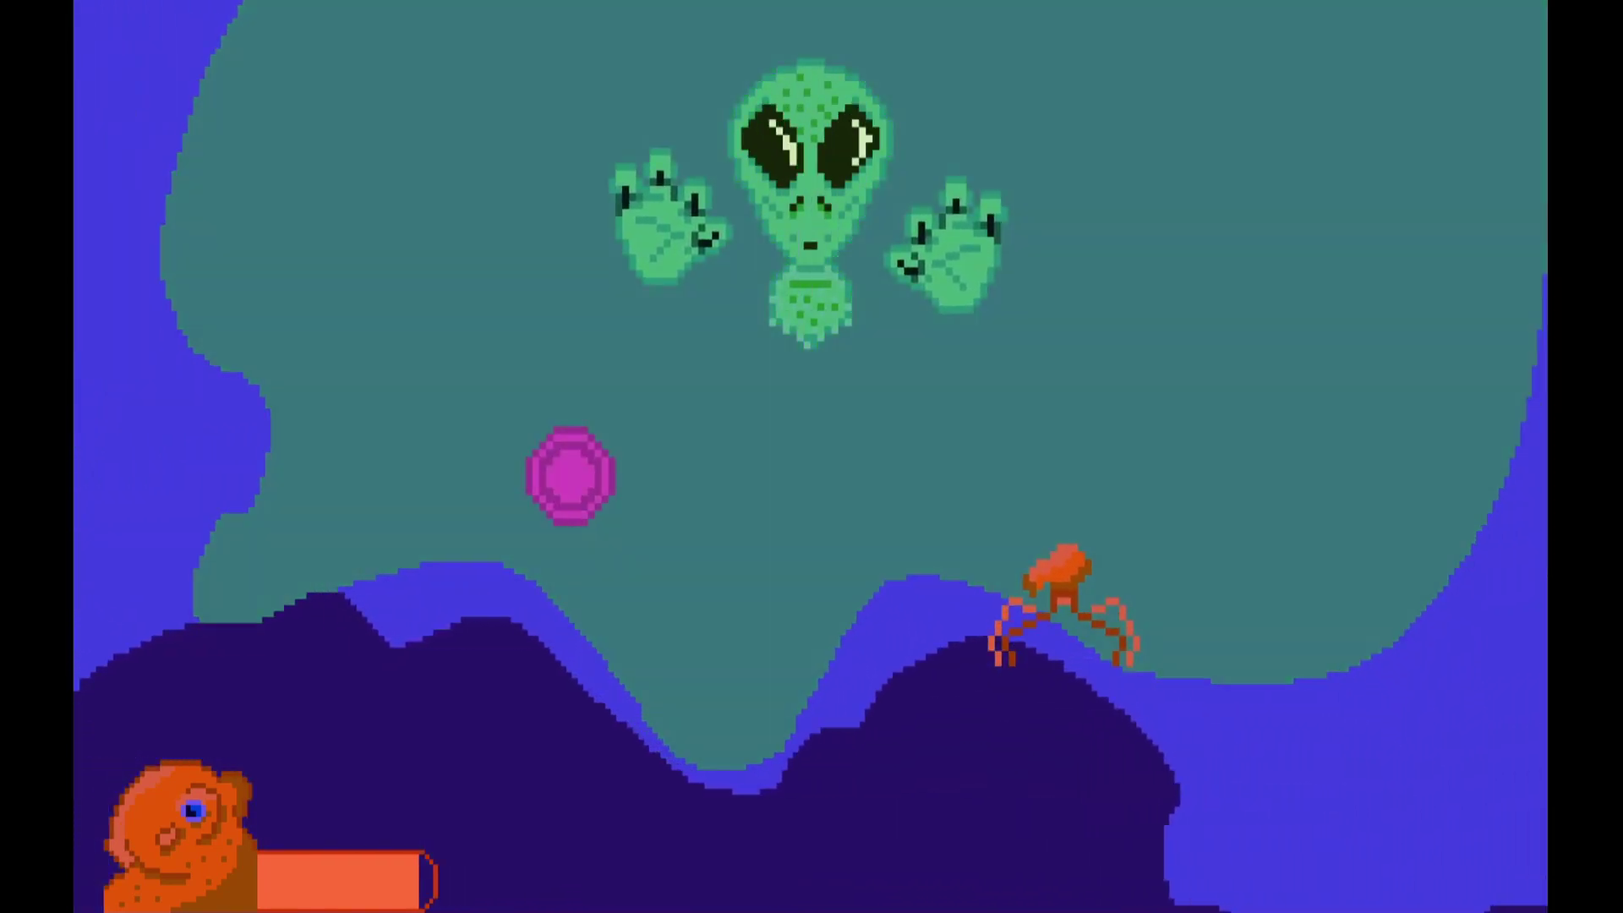
key("Left")
key("Up")
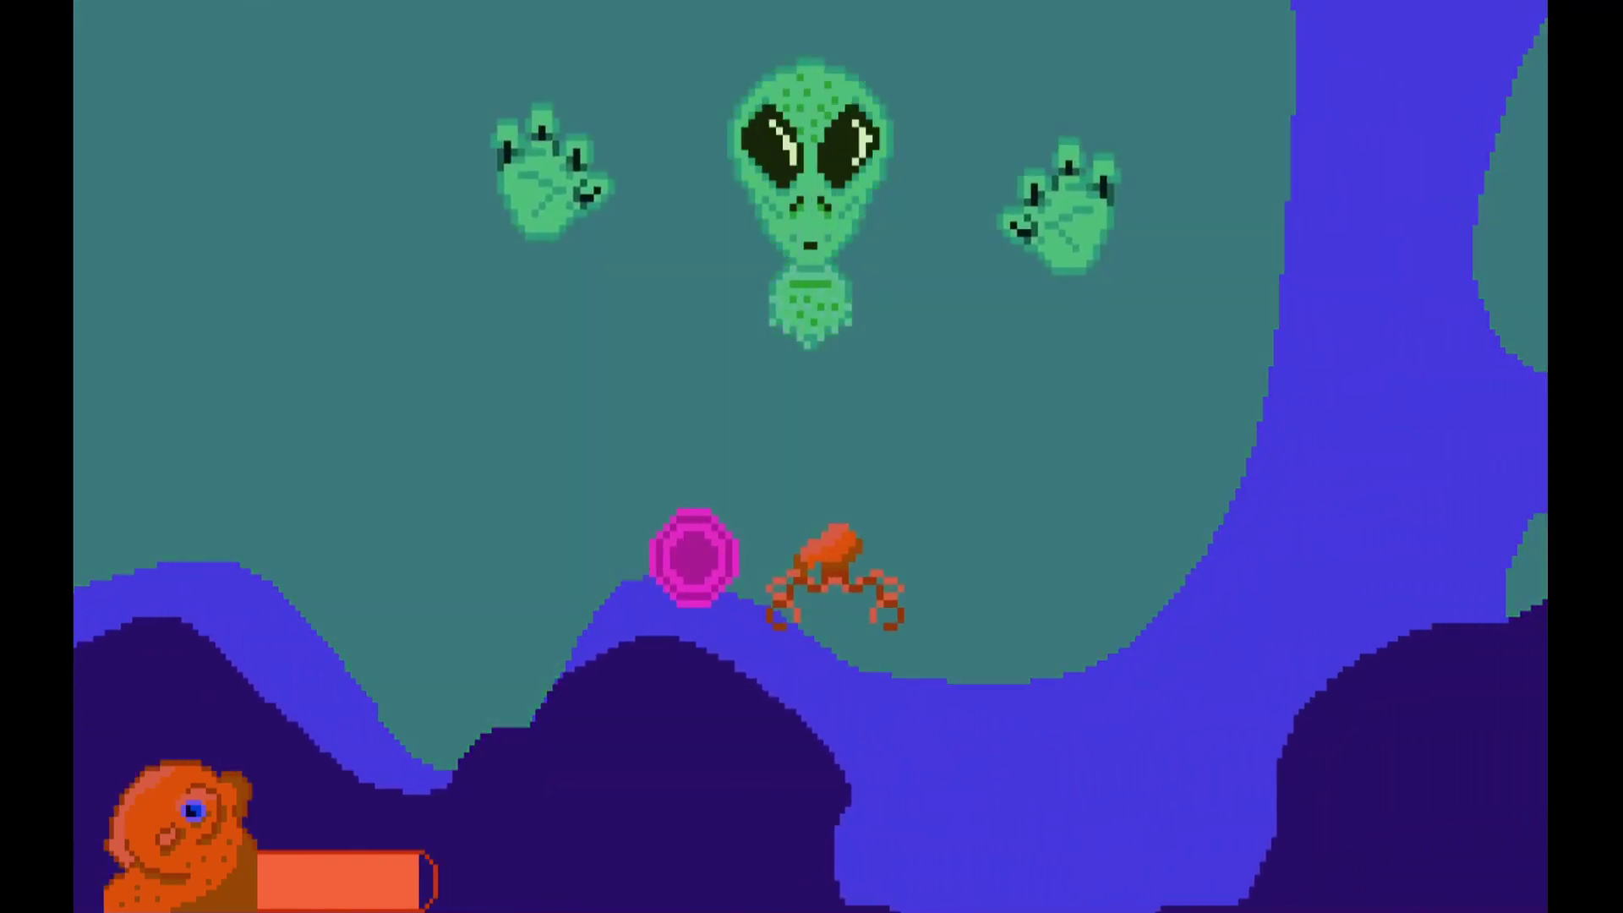
key("Right")
key("Left")
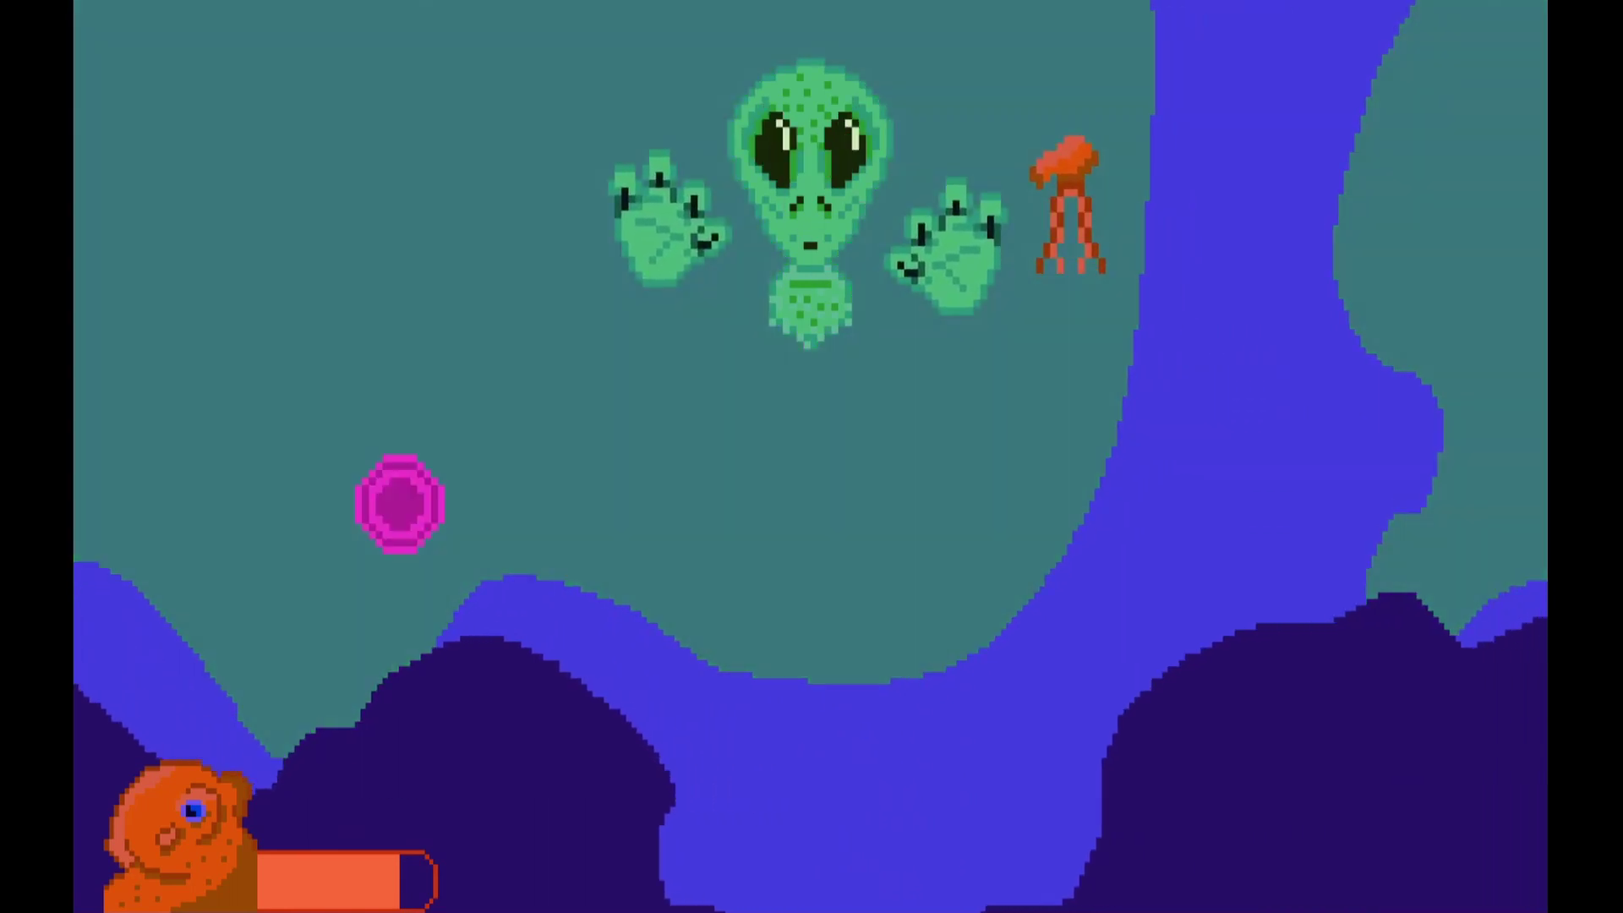
key("Right")
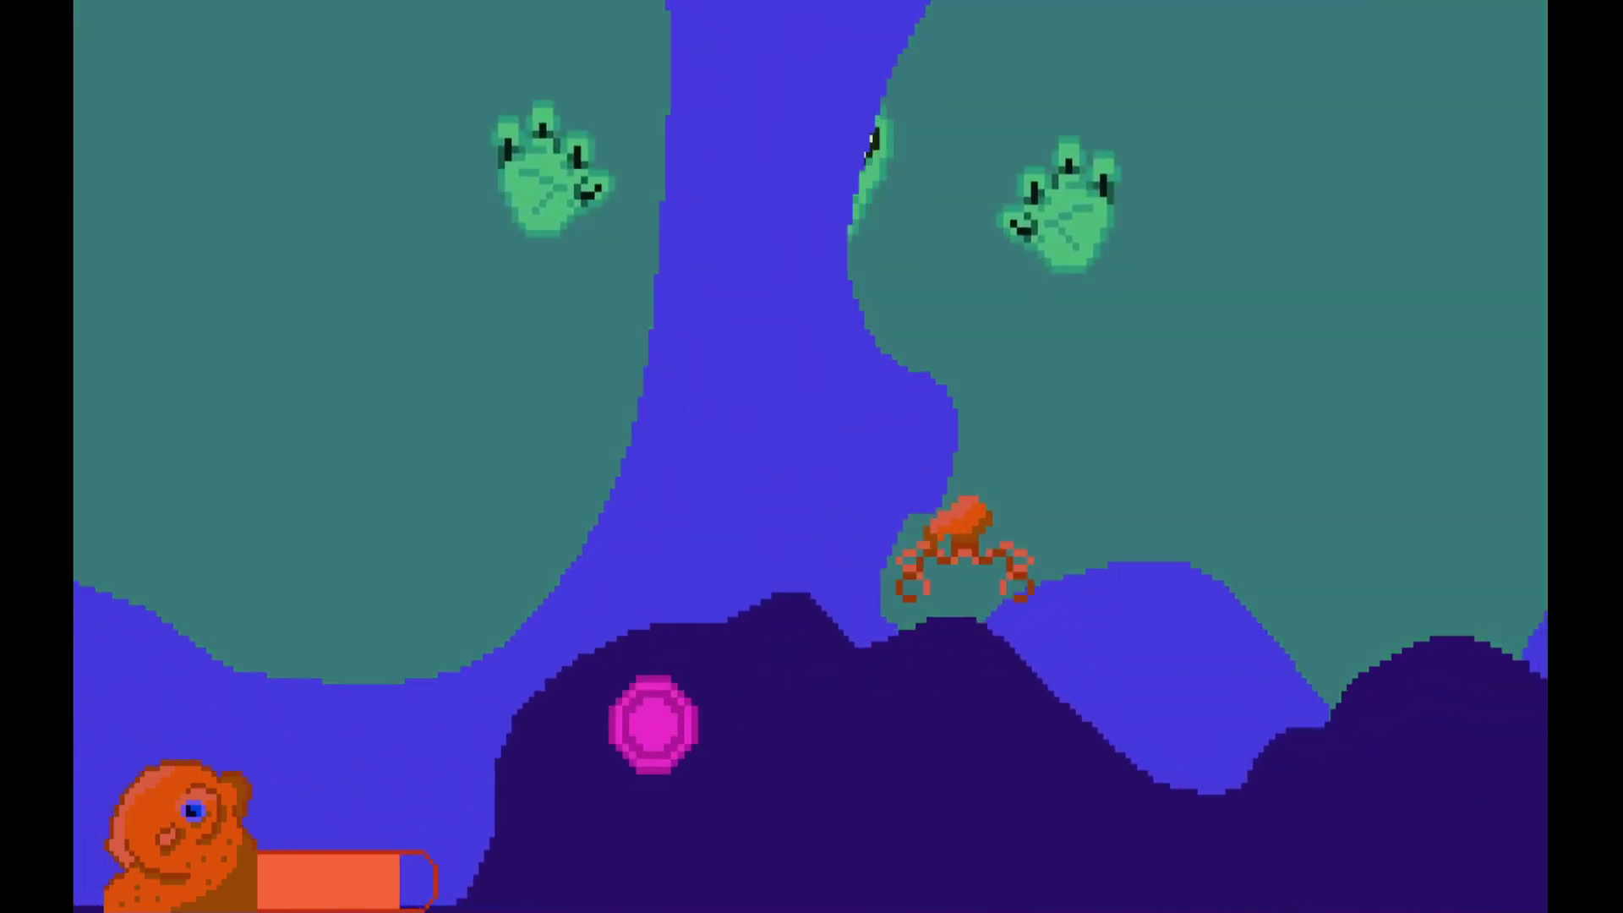
key("Up")
key("Right")
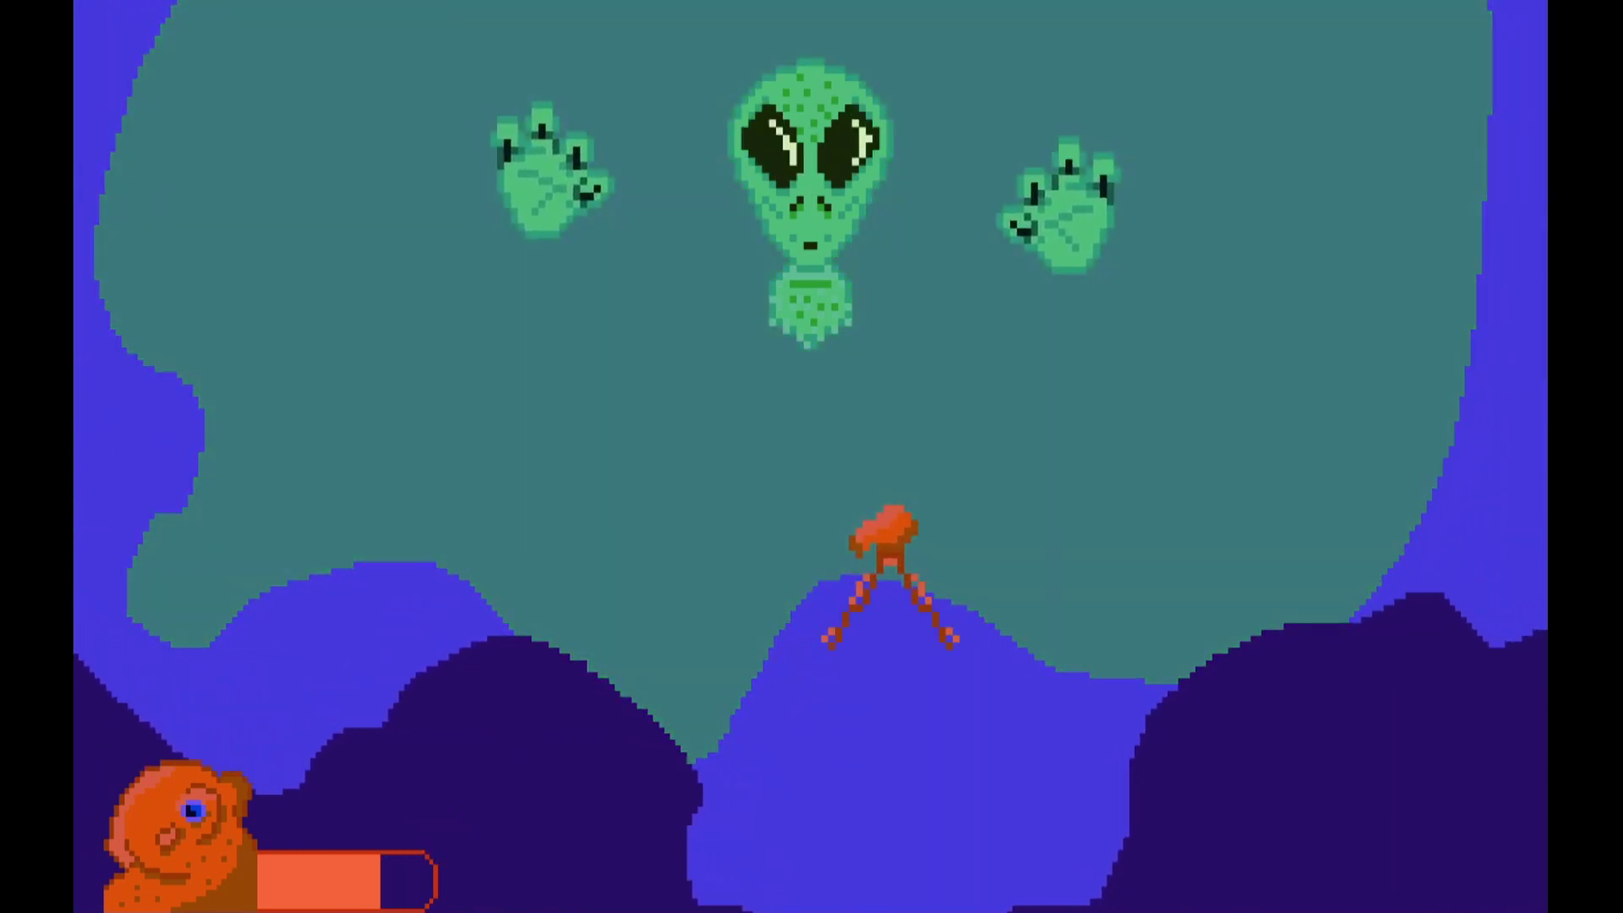
key("Left")
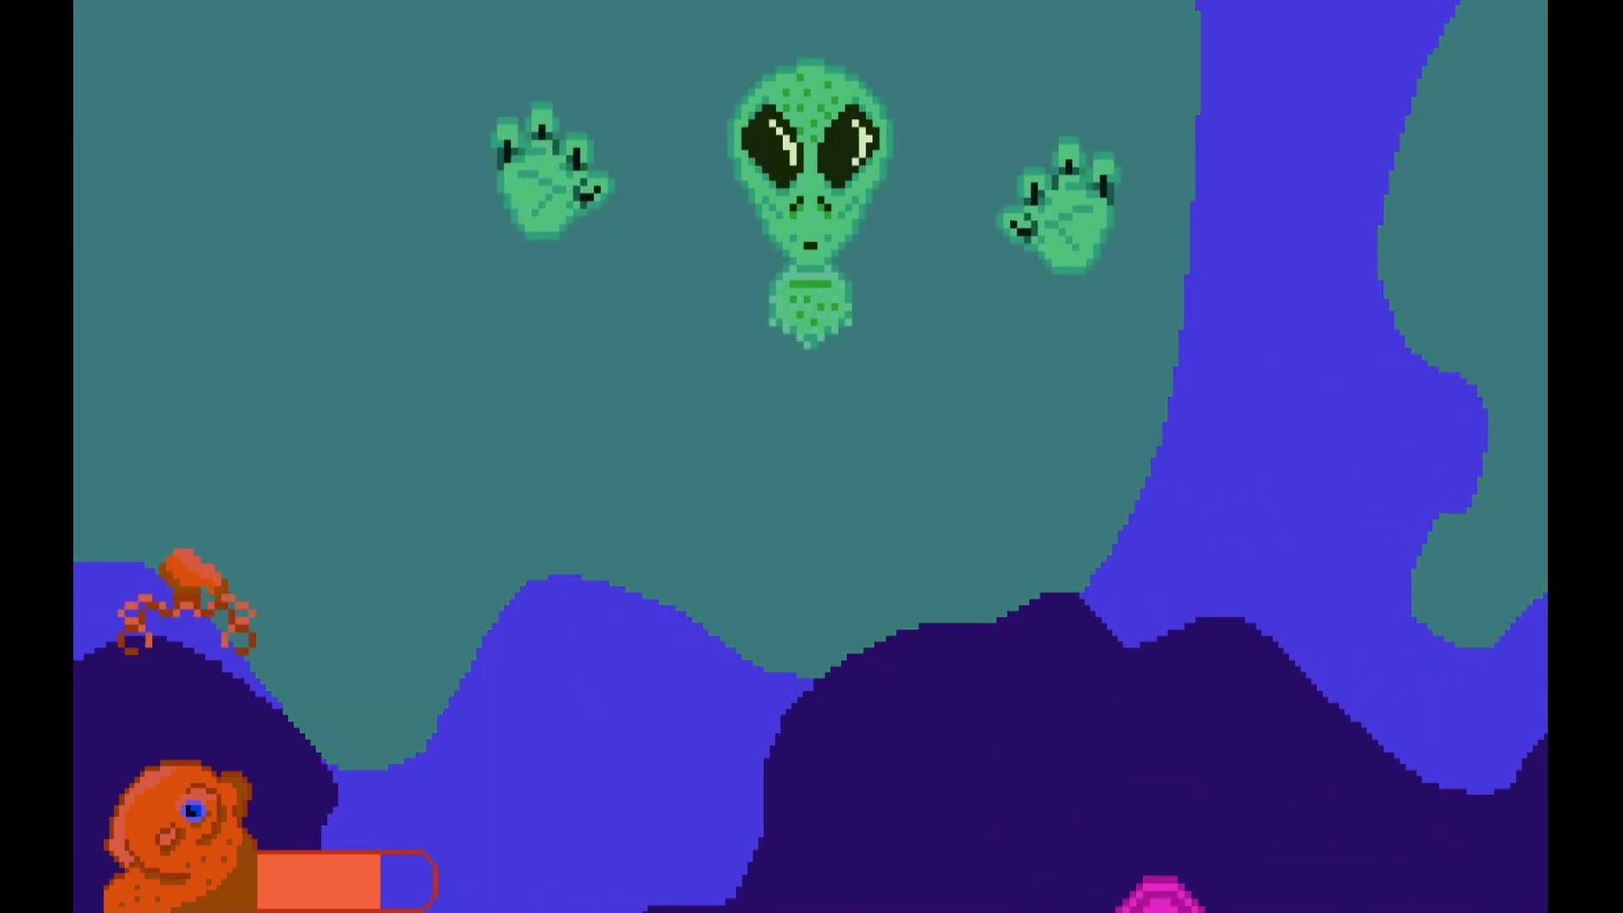
key("Right")
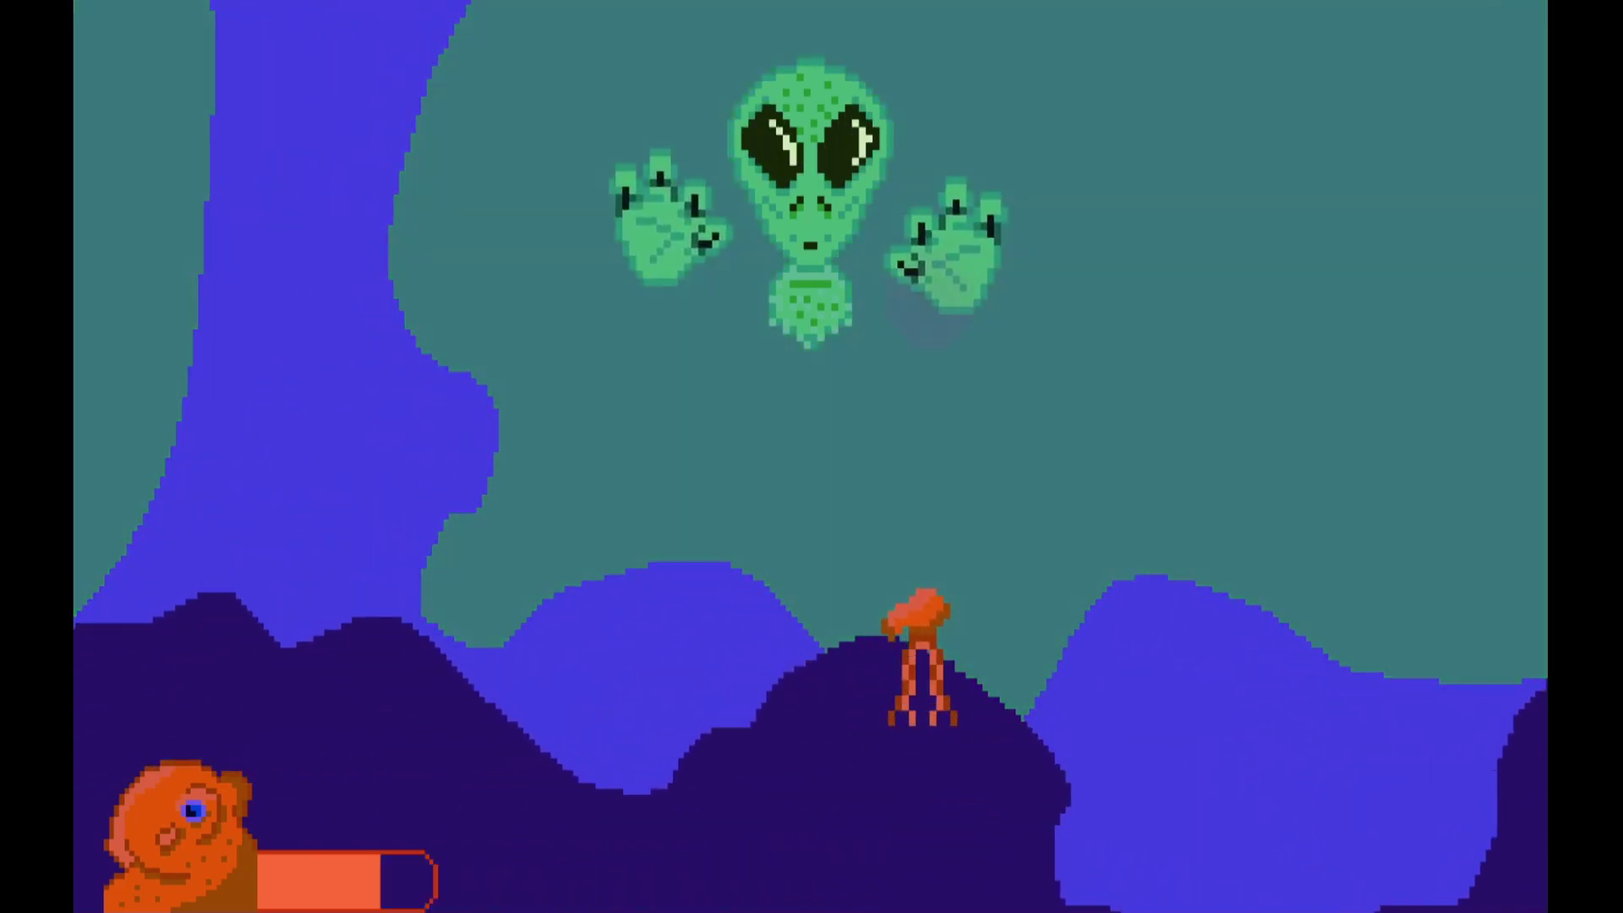
key("Left")
key("Right")
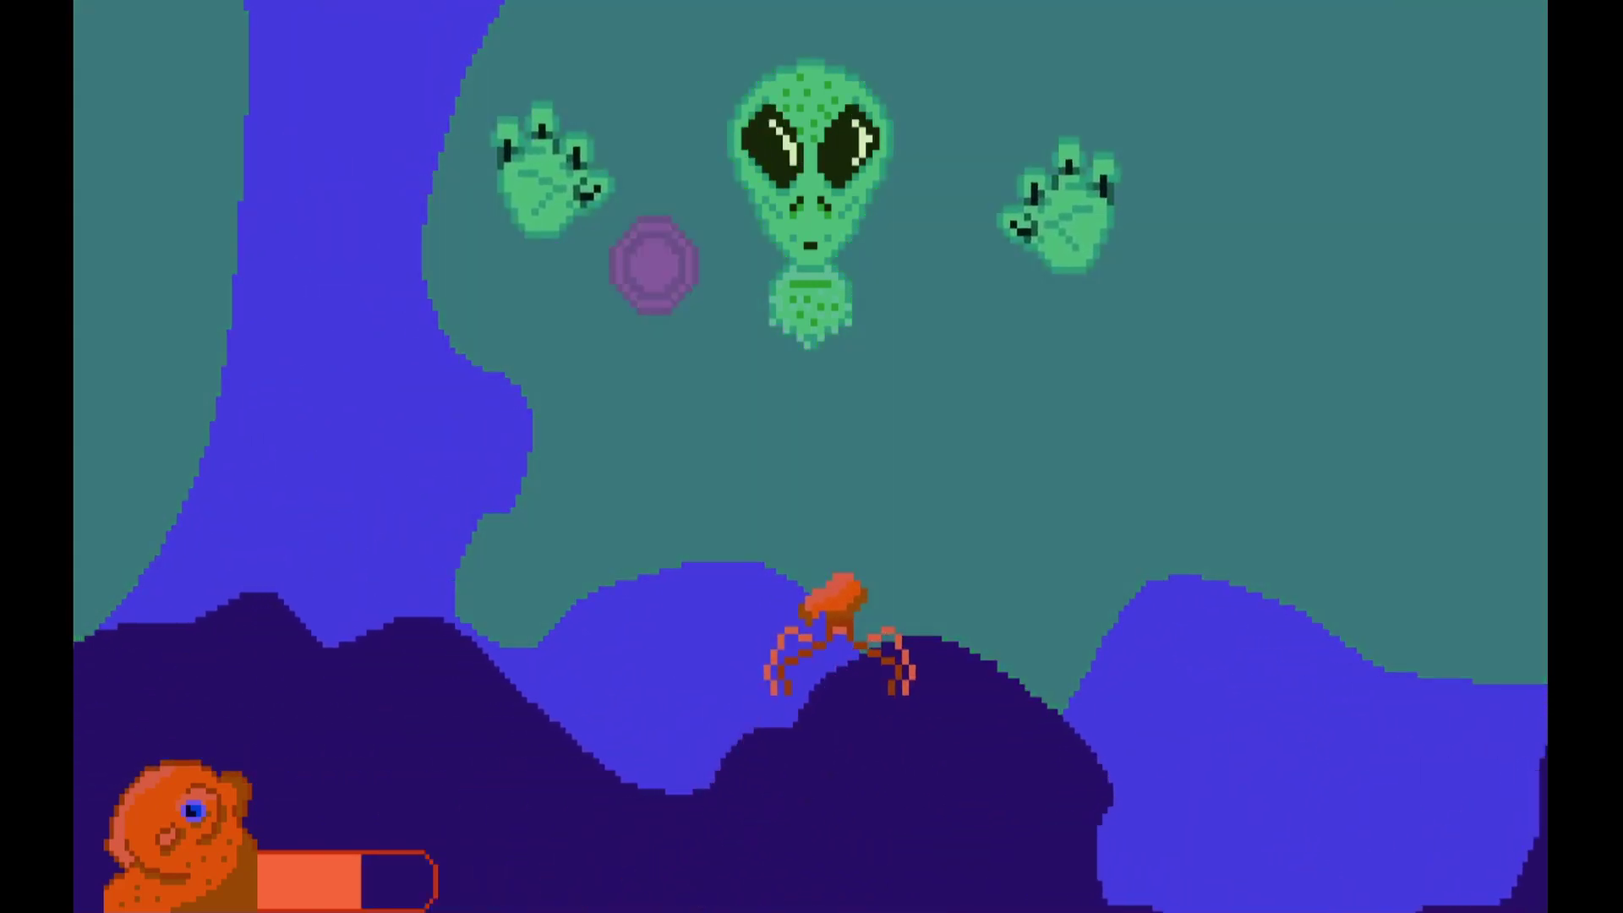
key("Left")
key("Up")
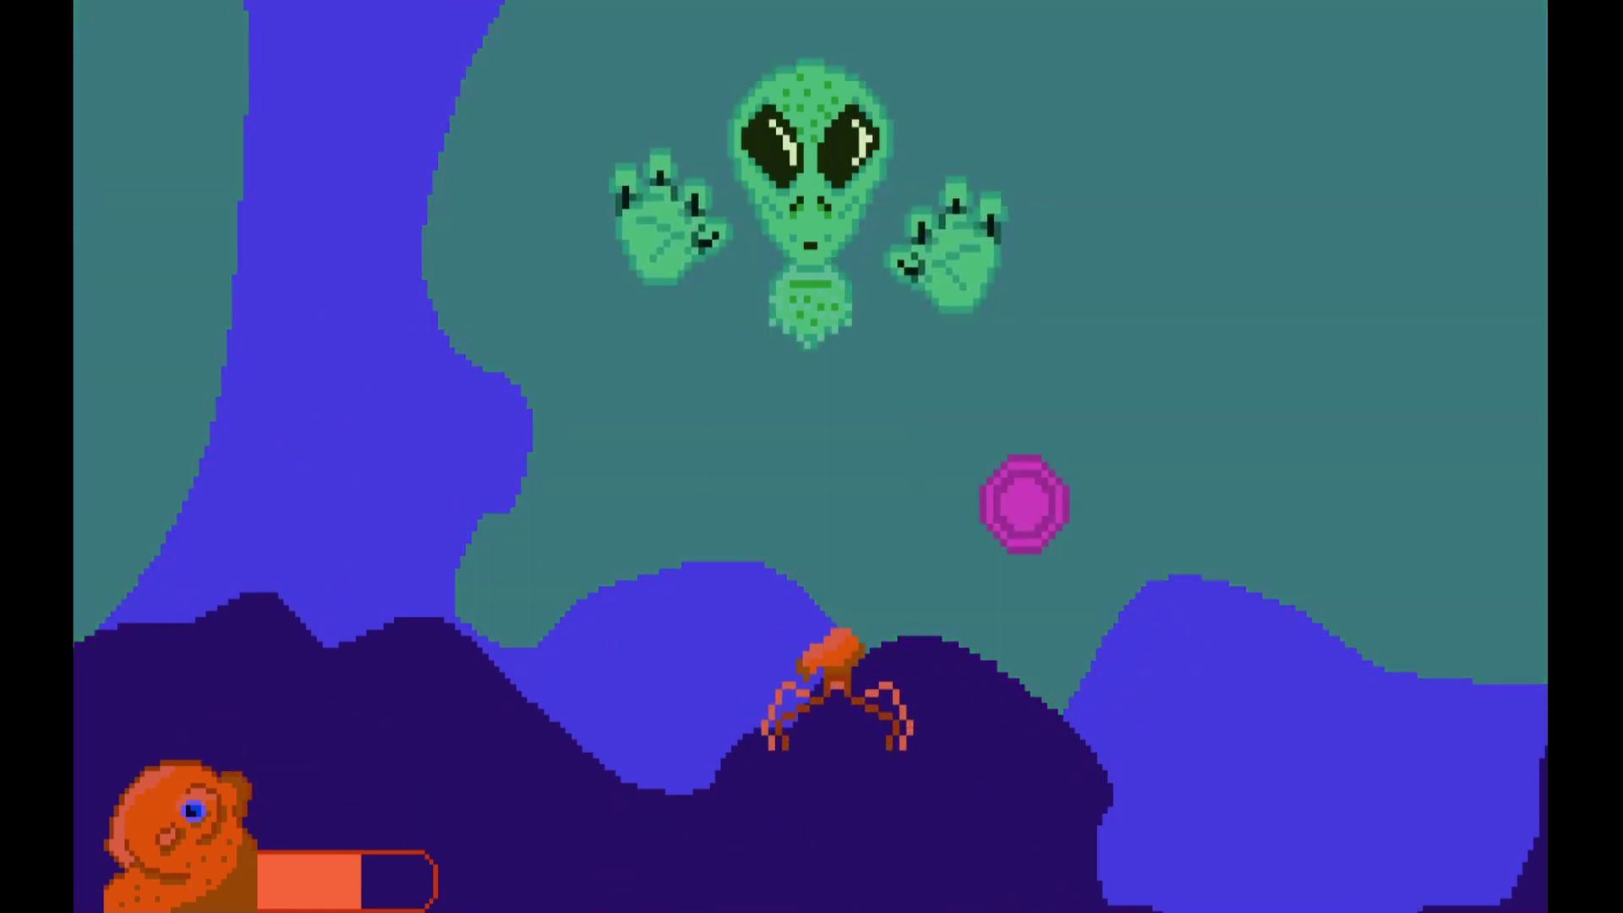
key("Left")
key("Left")
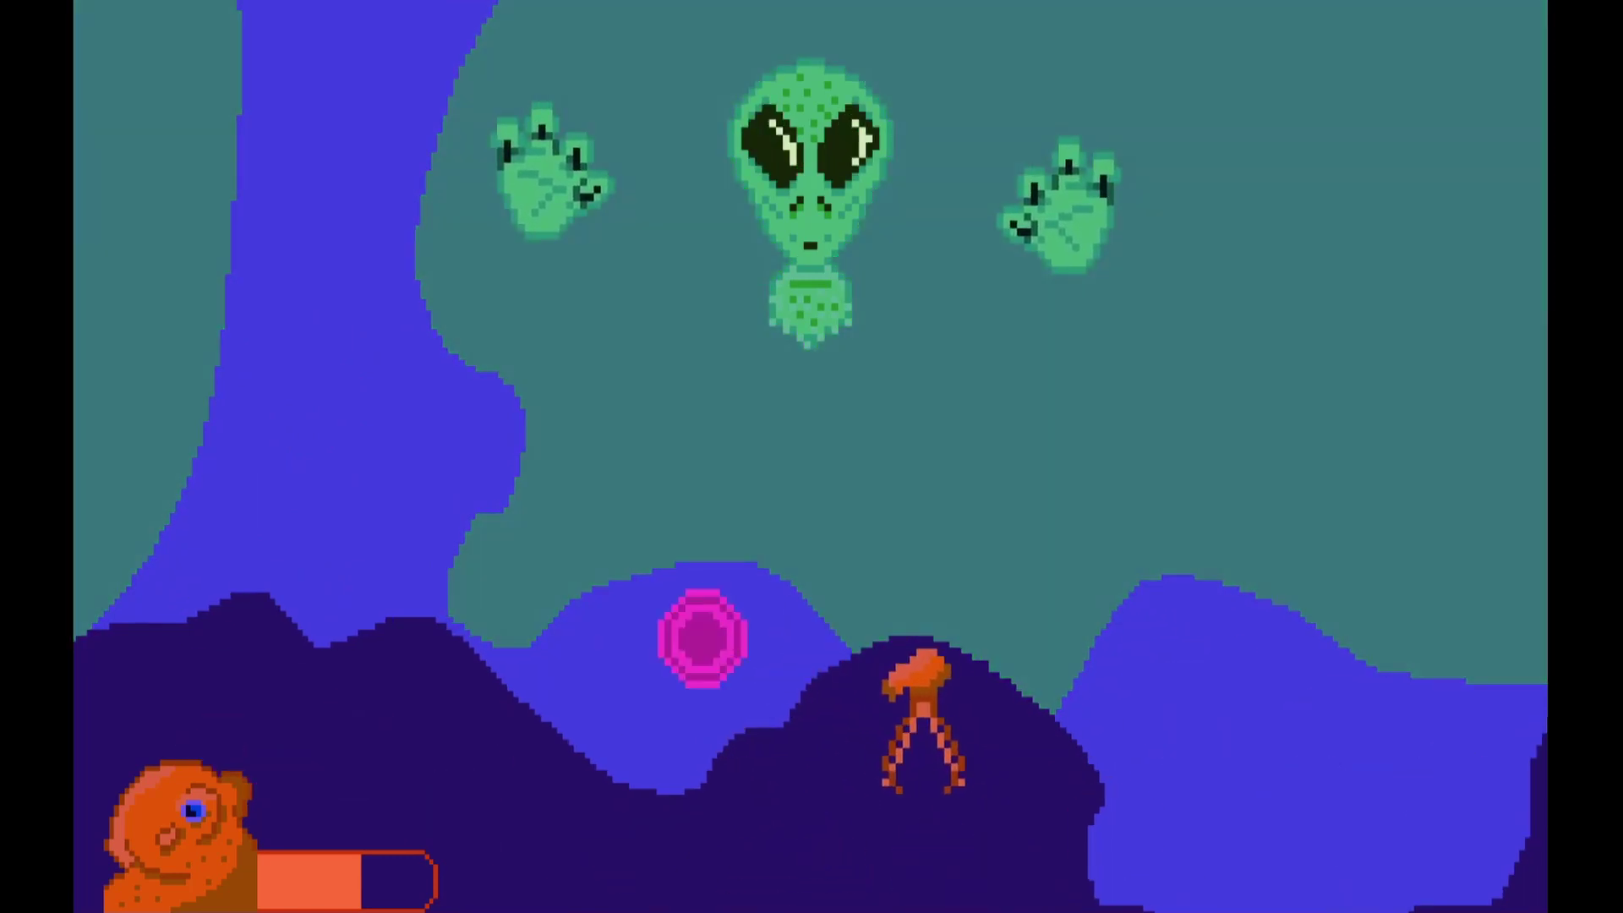
key("Right")
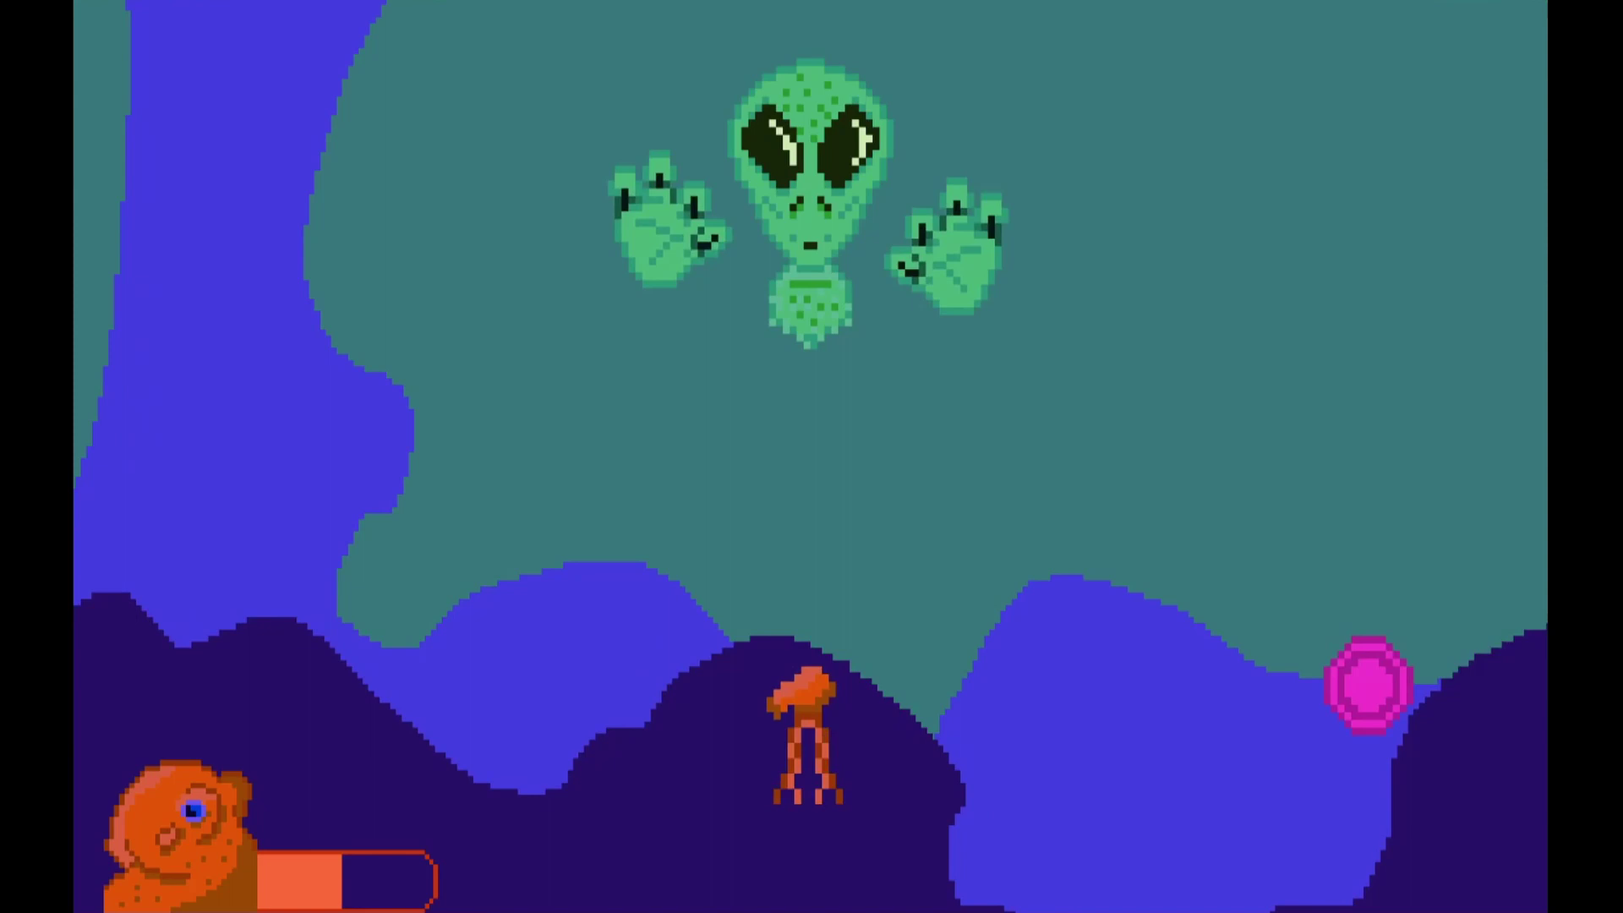
key("Up")
key("Left")
key("Up")
key("Left")
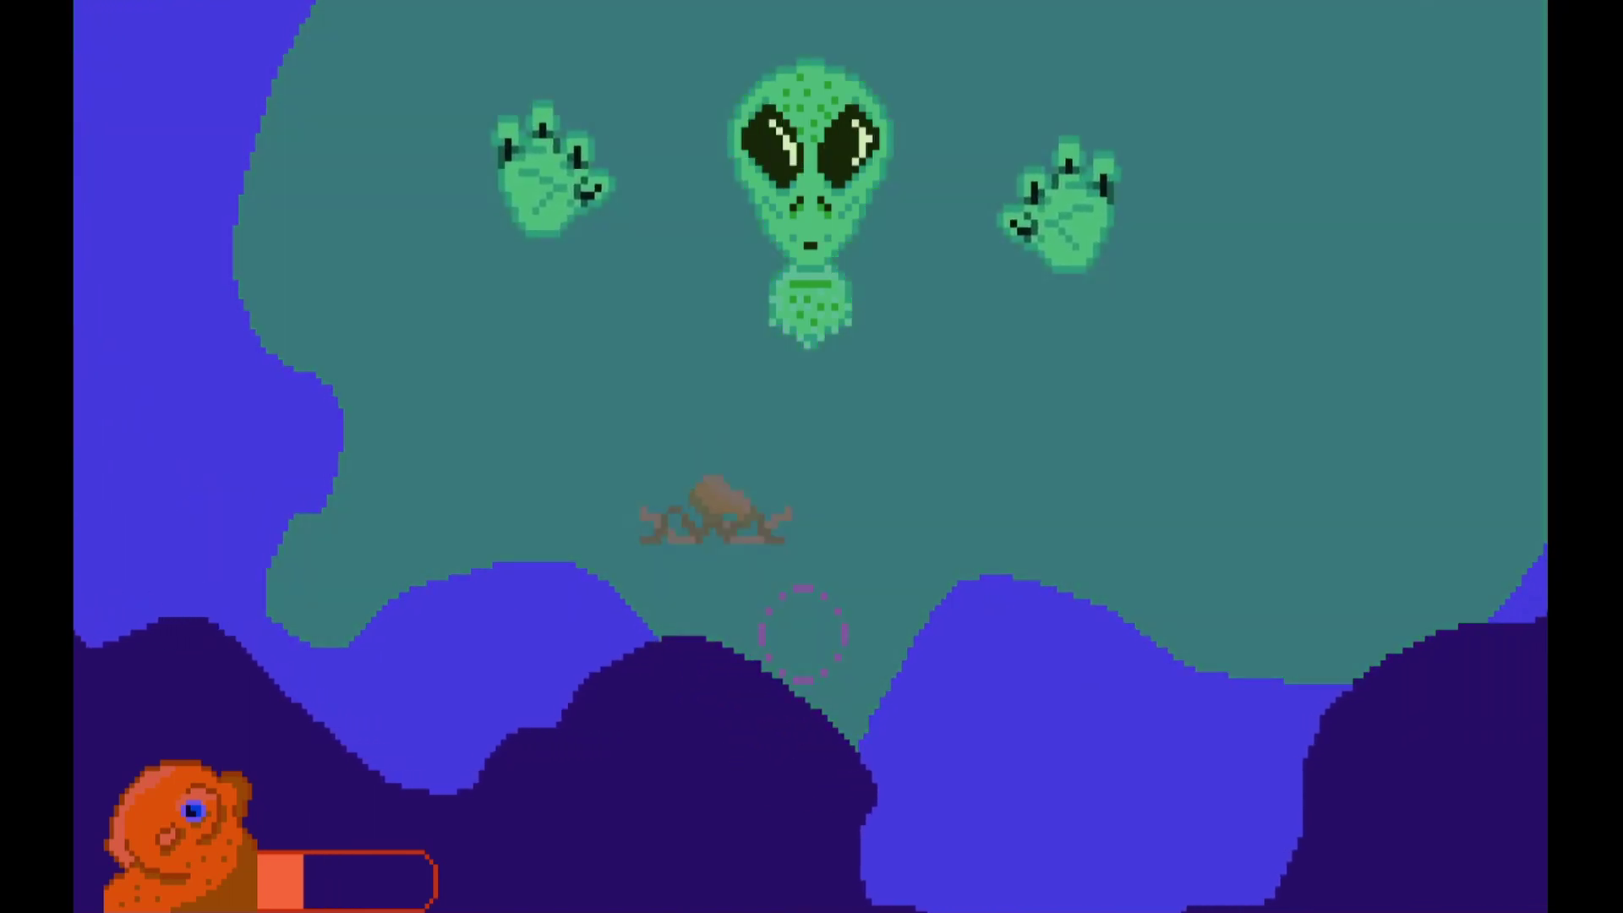
key("Right")
key("Up")
key("Right")
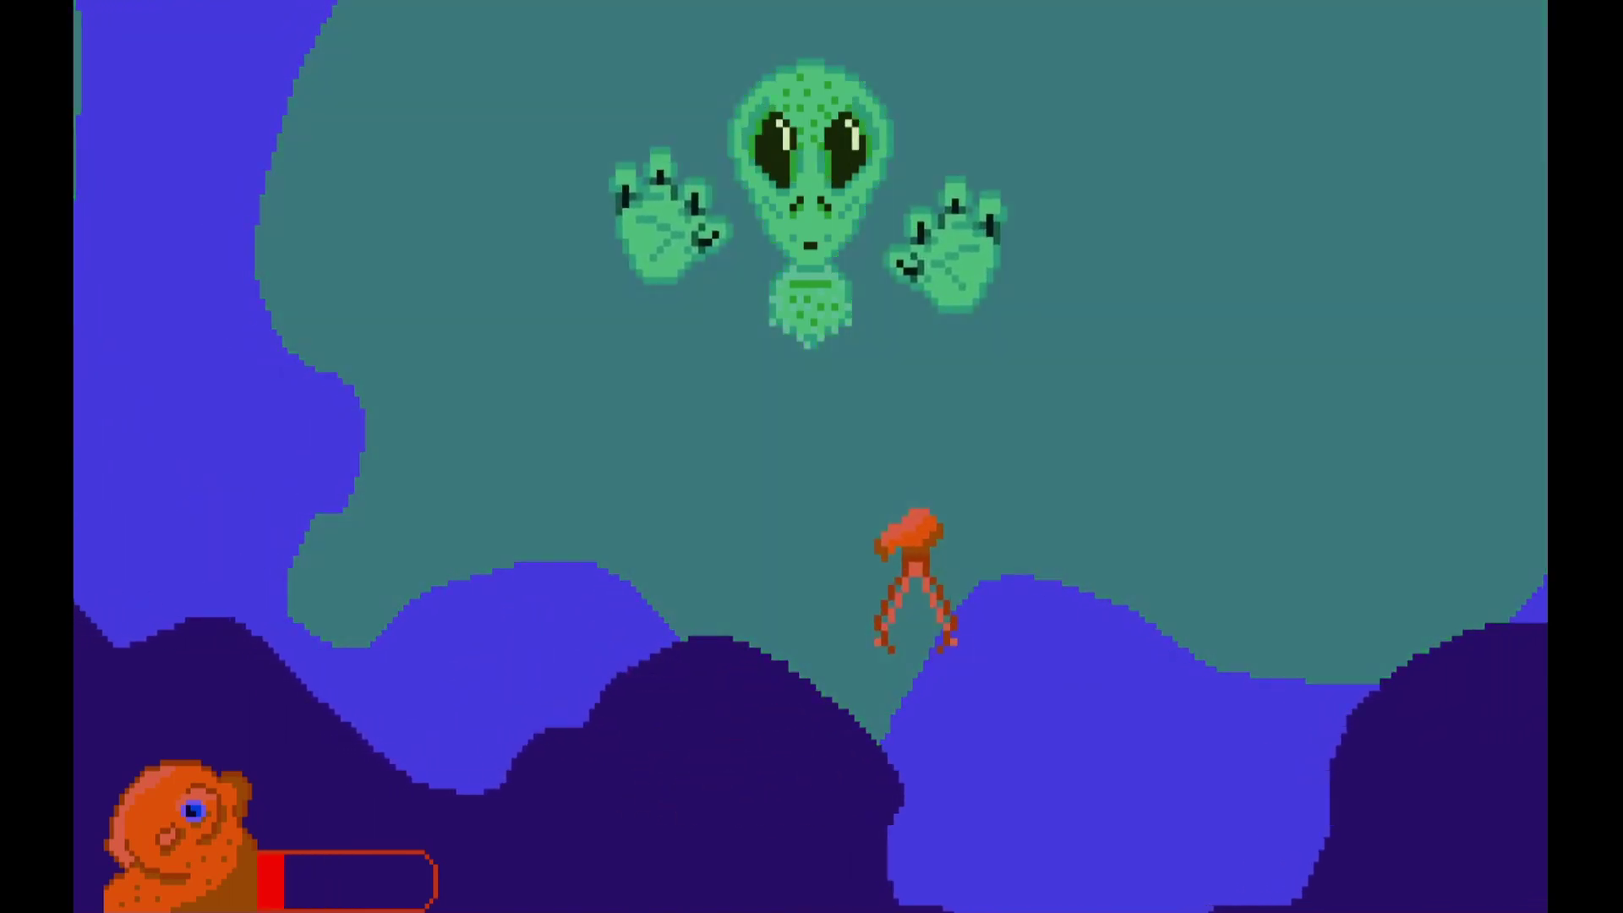
key("Left")
key("Up")
key("Right")
key("Up")
key("Right")
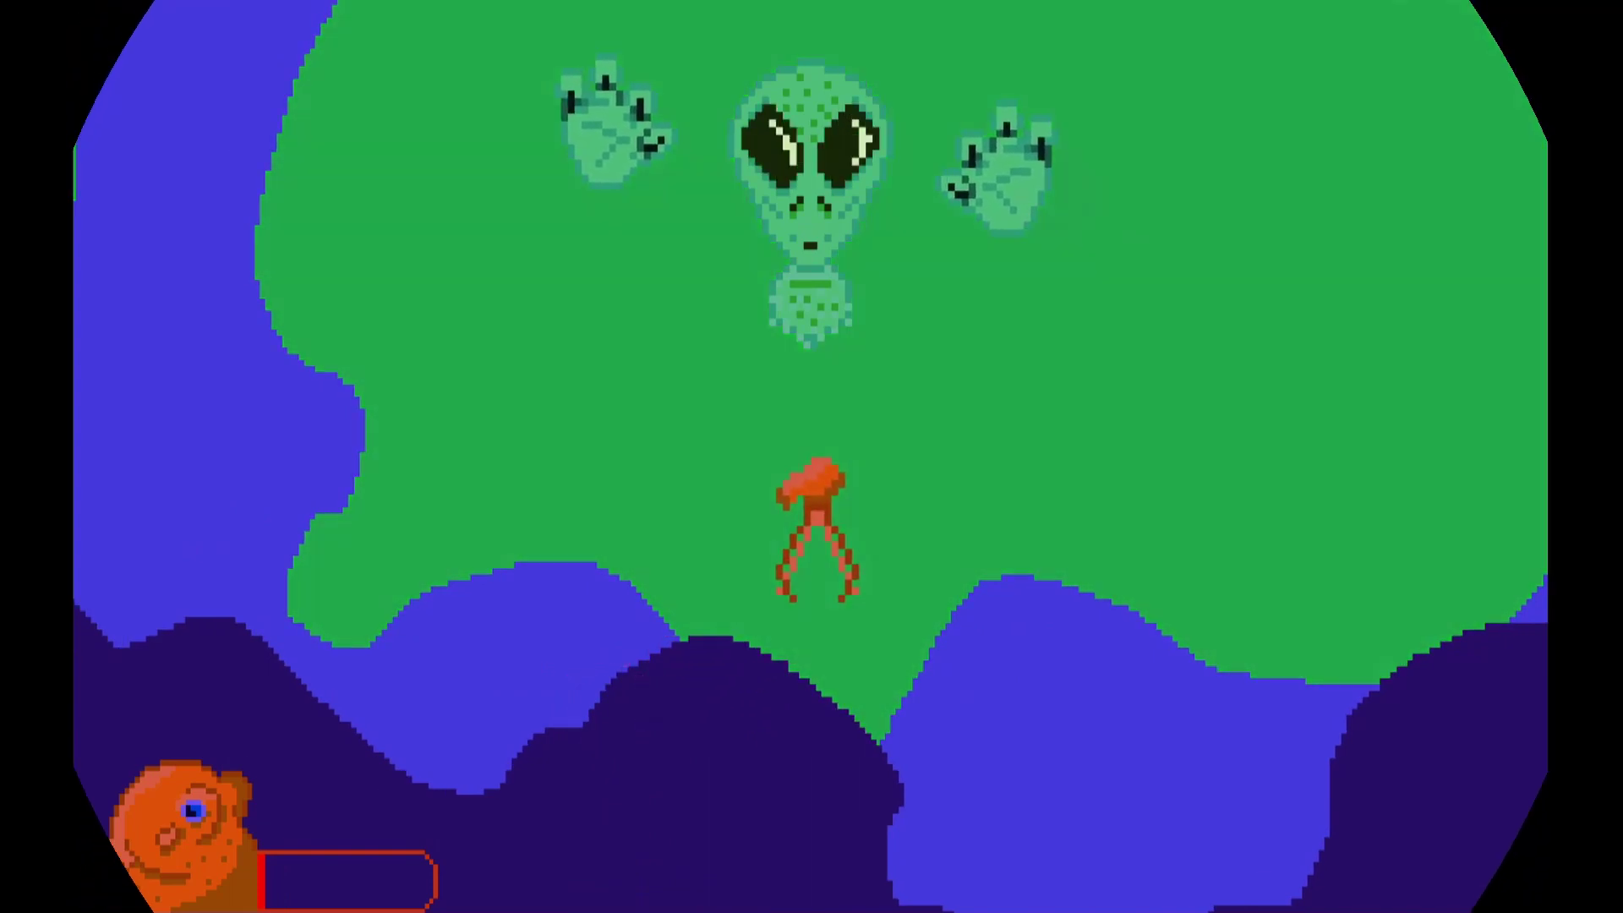